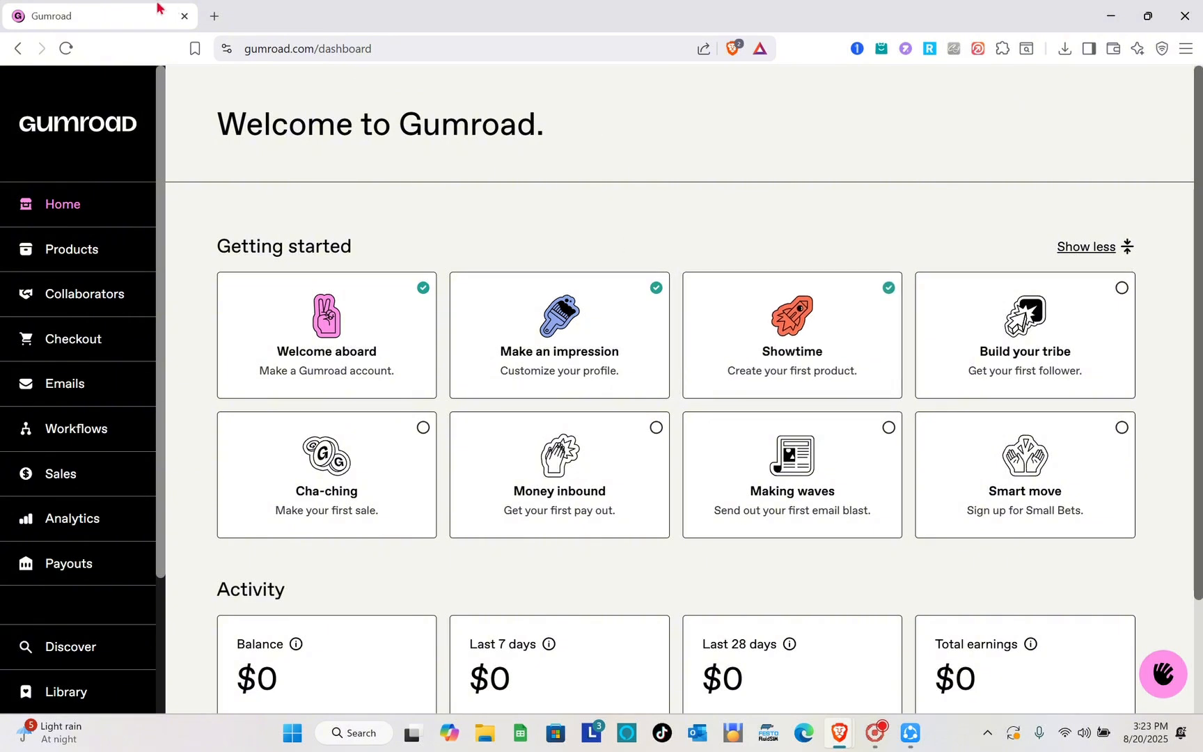
# Search the web for gumroad in a new tab and open the Gumroad website.
pyautogui.click(216, 15)
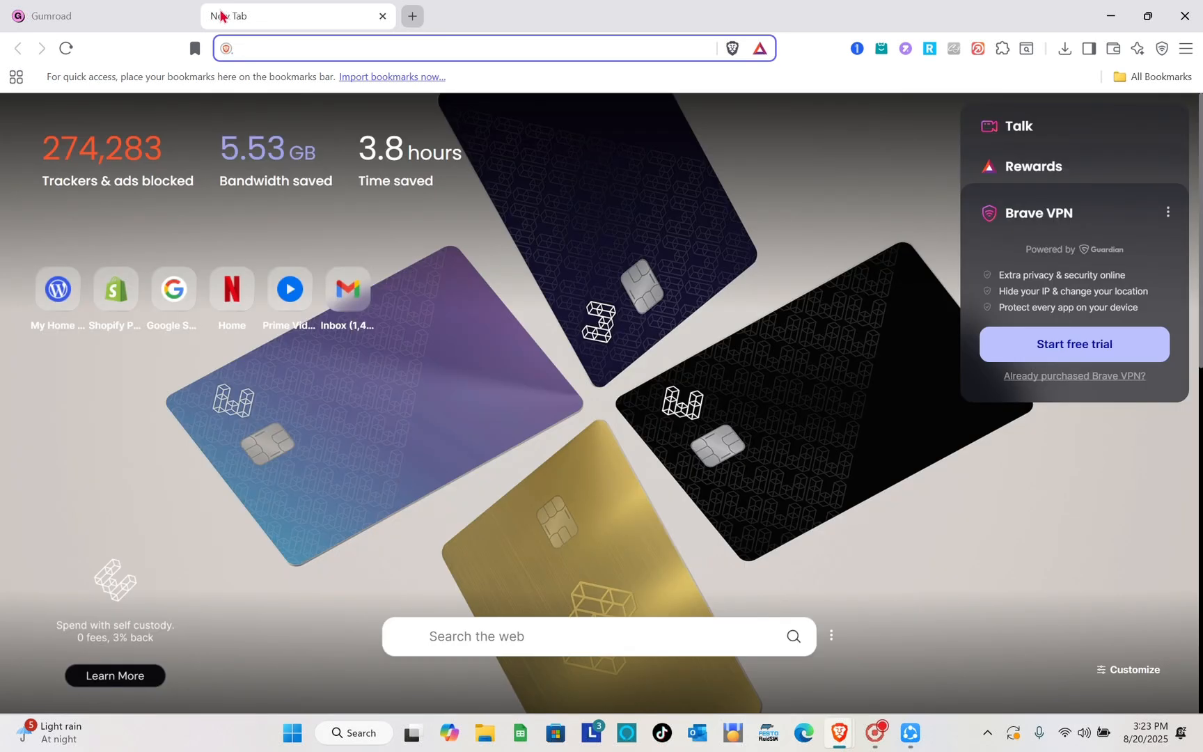
pyautogui.write('gu')
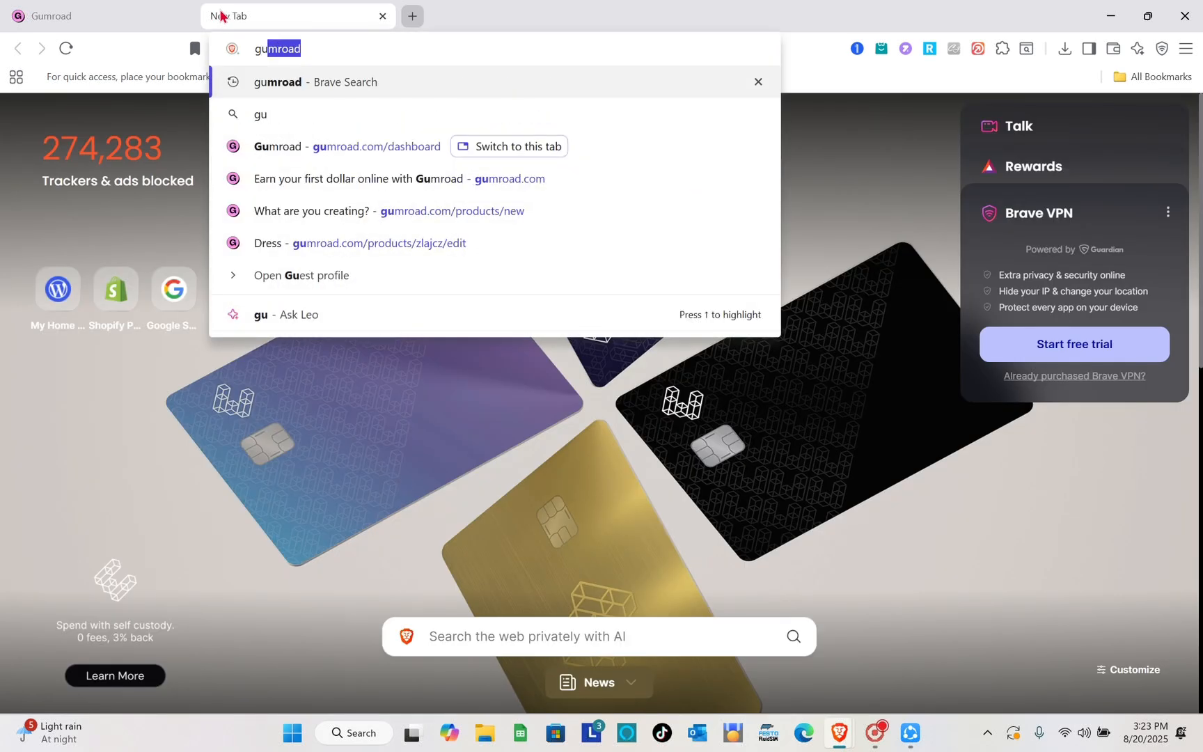
pyautogui.press('Return')
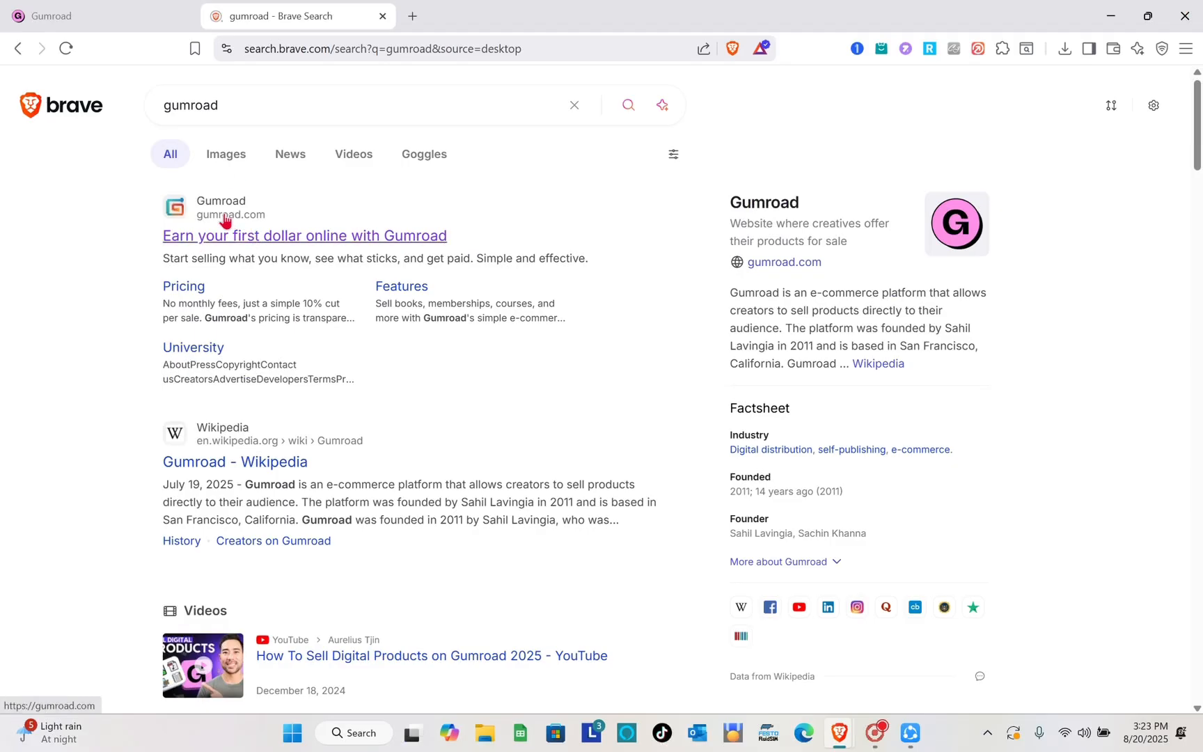
pyautogui.click(224, 220)
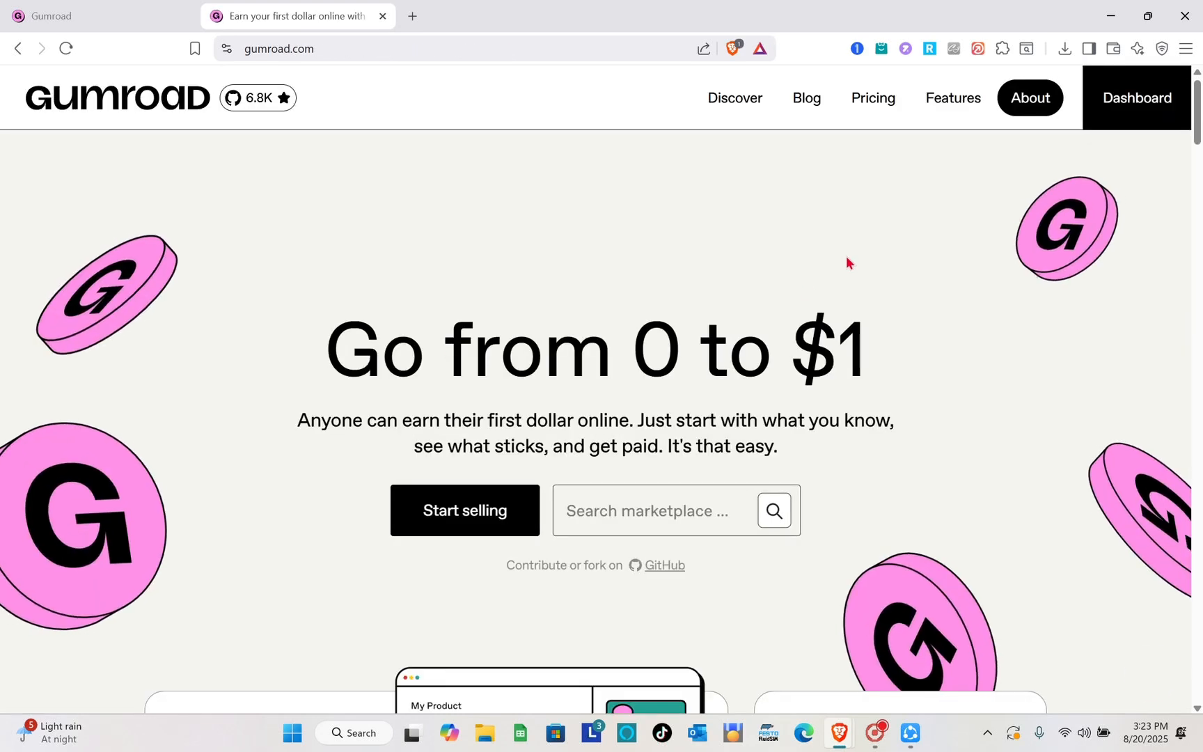
pyautogui.scroll(-3, 696, 278)
pyautogui.scroll(3, 694, 280)
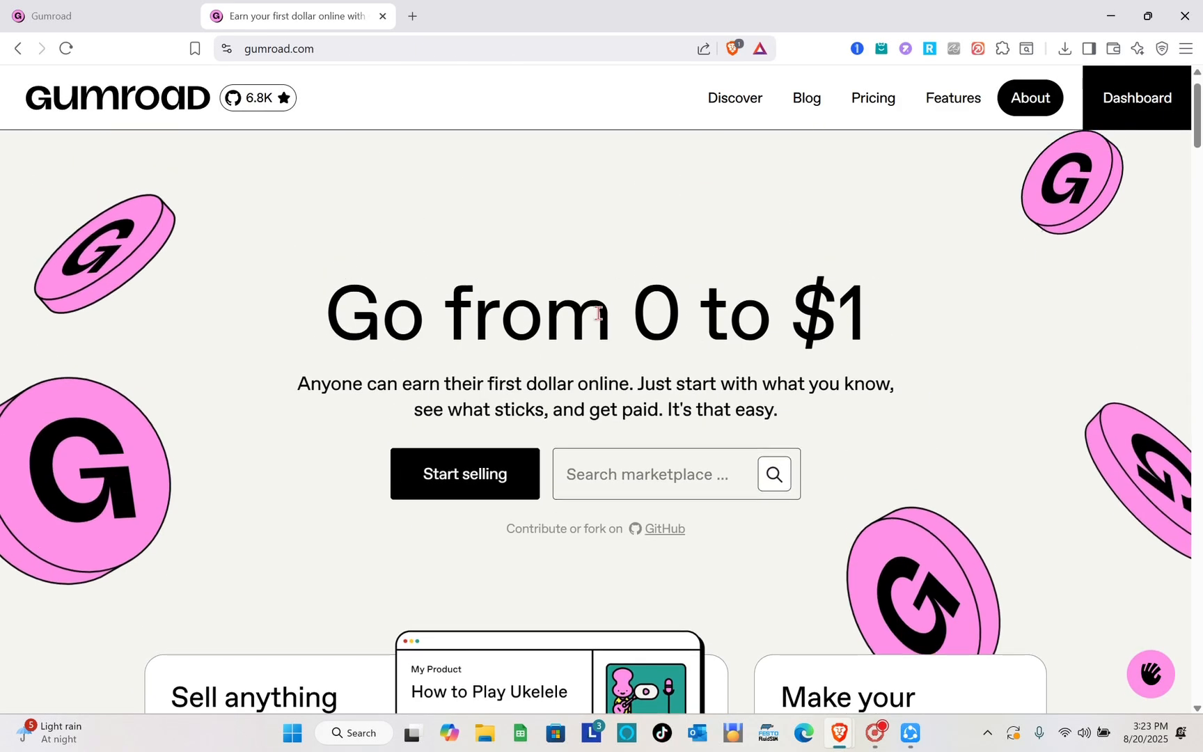
# Open Gumroad's pricing page and review the per-transaction fees for direct and marketplace sales.
pyautogui.click(880, 104)
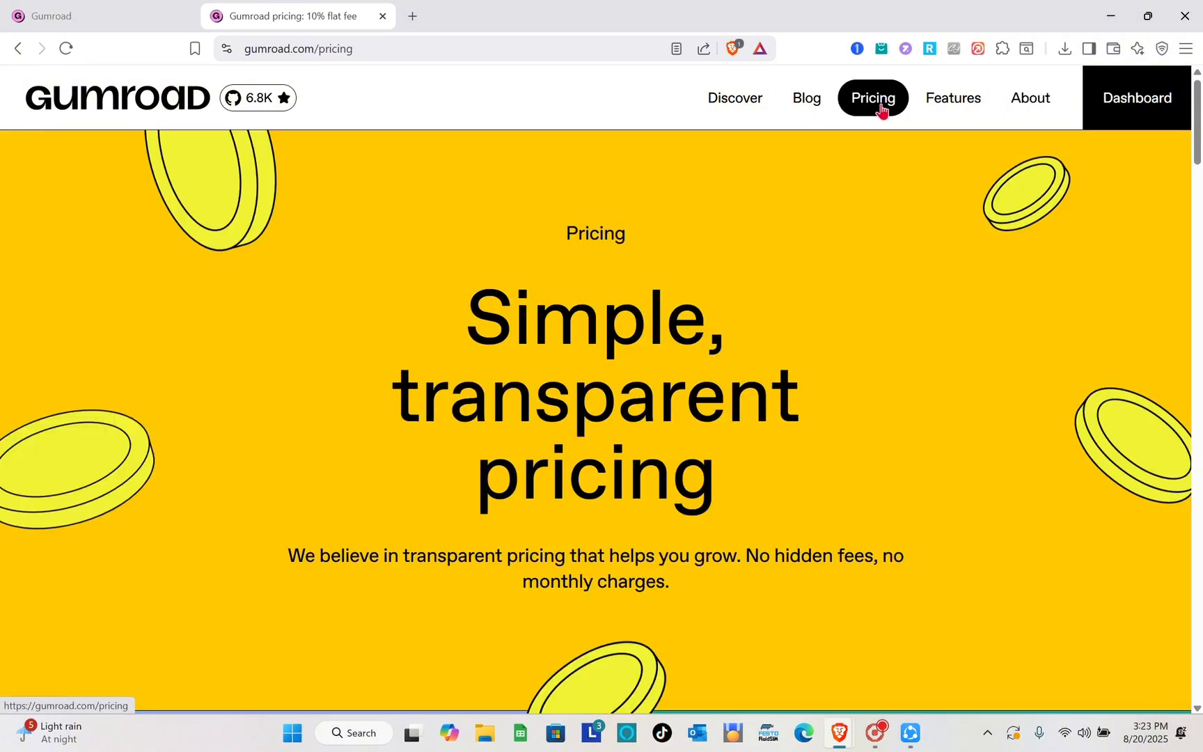
pyautogui.scroll(-2, 881, 108)
pyautogui.scroll(-8, 736, 346)
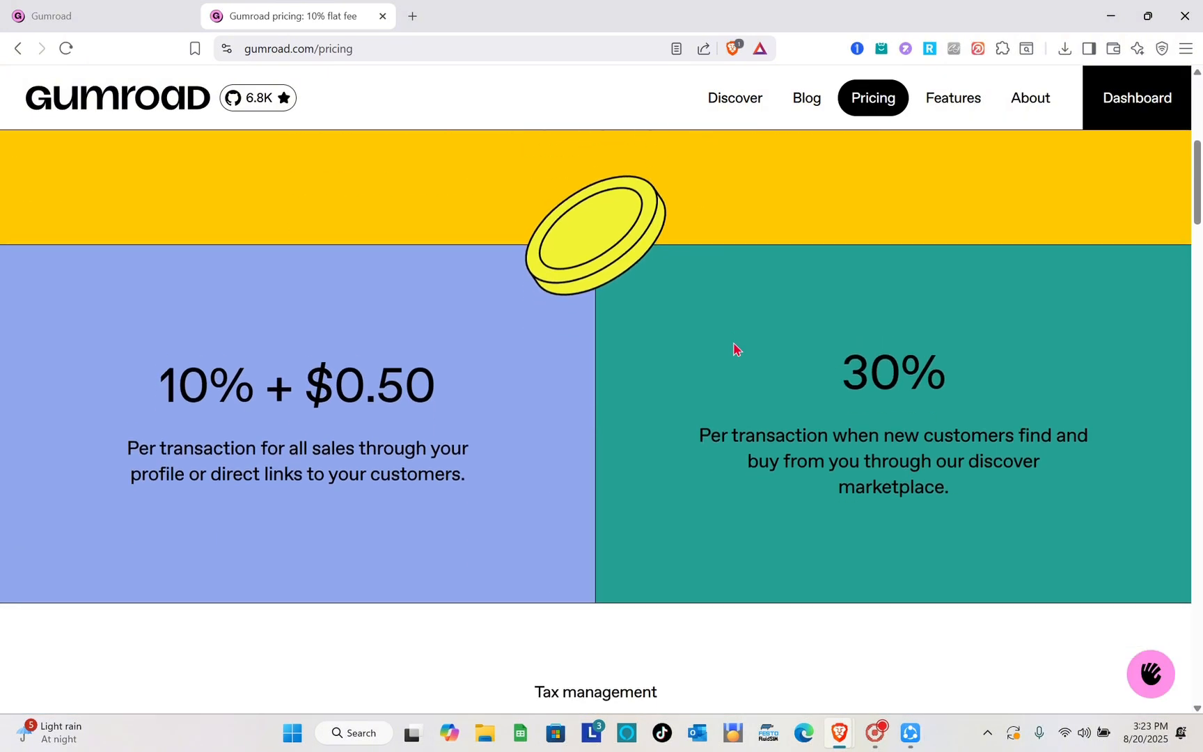
pyautogui.scroll(3, 736, 346)
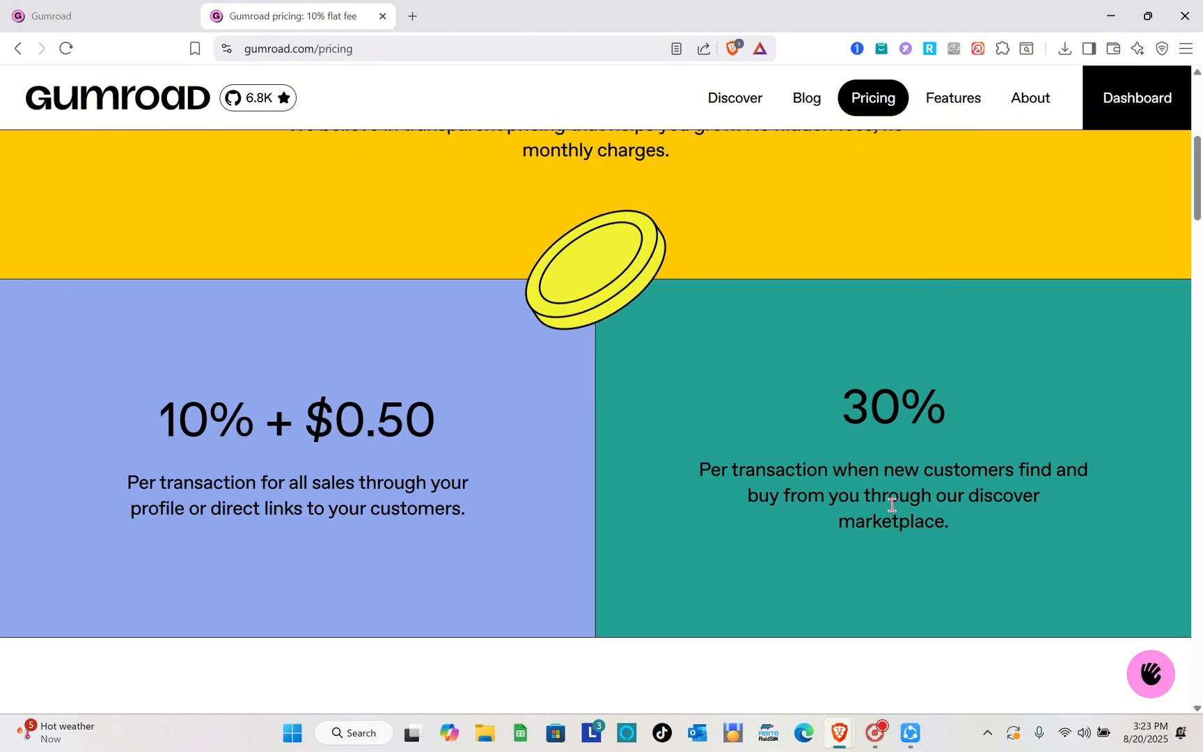
pyautogui.scroll(-3, 897, 408)
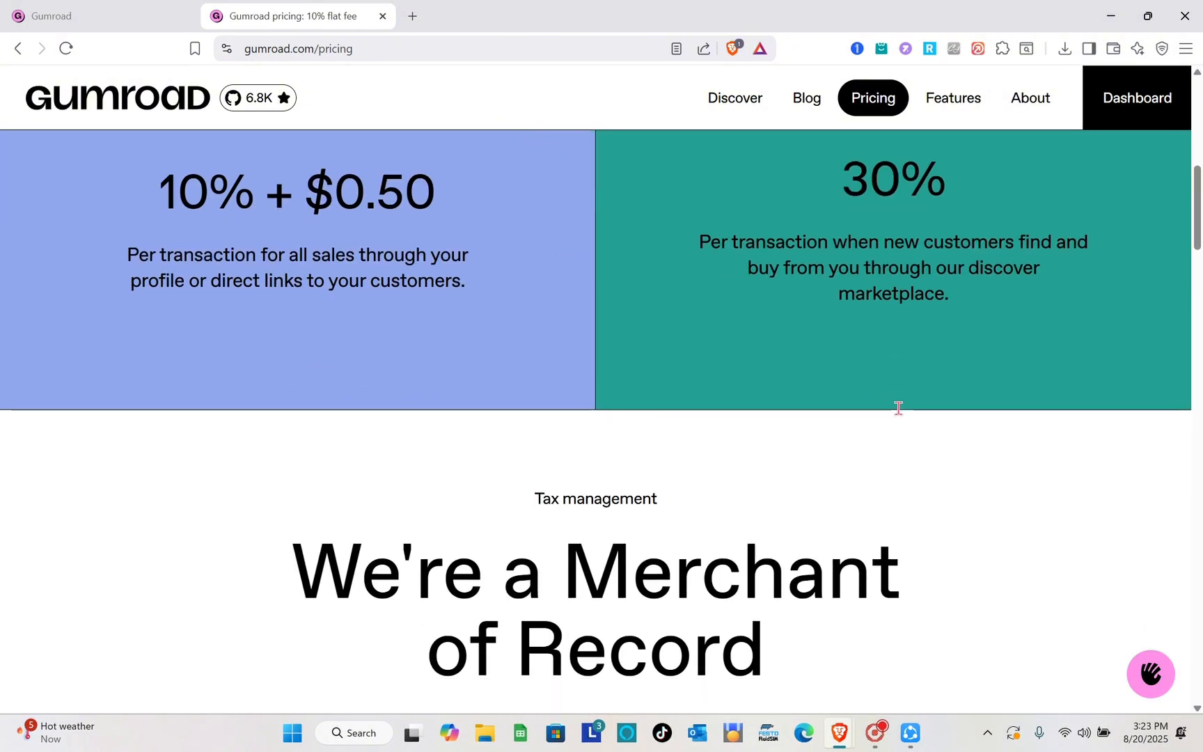
pyautogui.scroll(10, 898, 412)
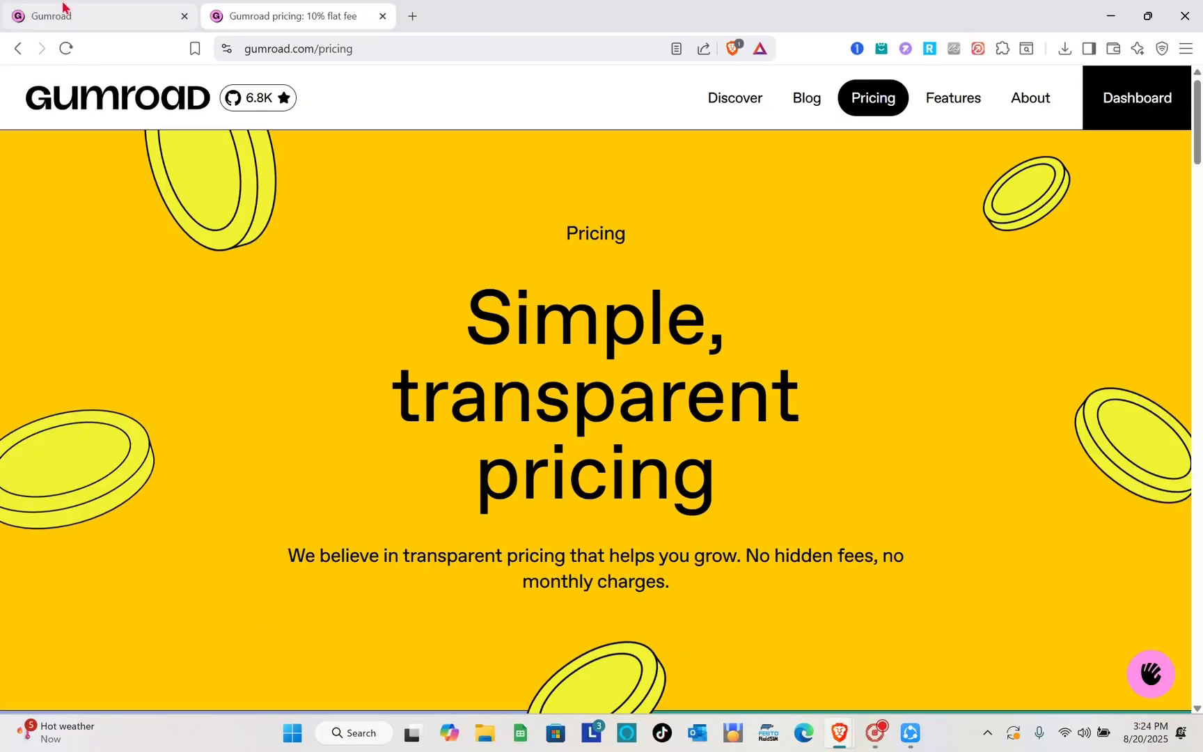
# Go back to the Gumroad home page and return to the seller dashboard.
pyautogui.click(63, 10)
pyautogui.click(261, 13)
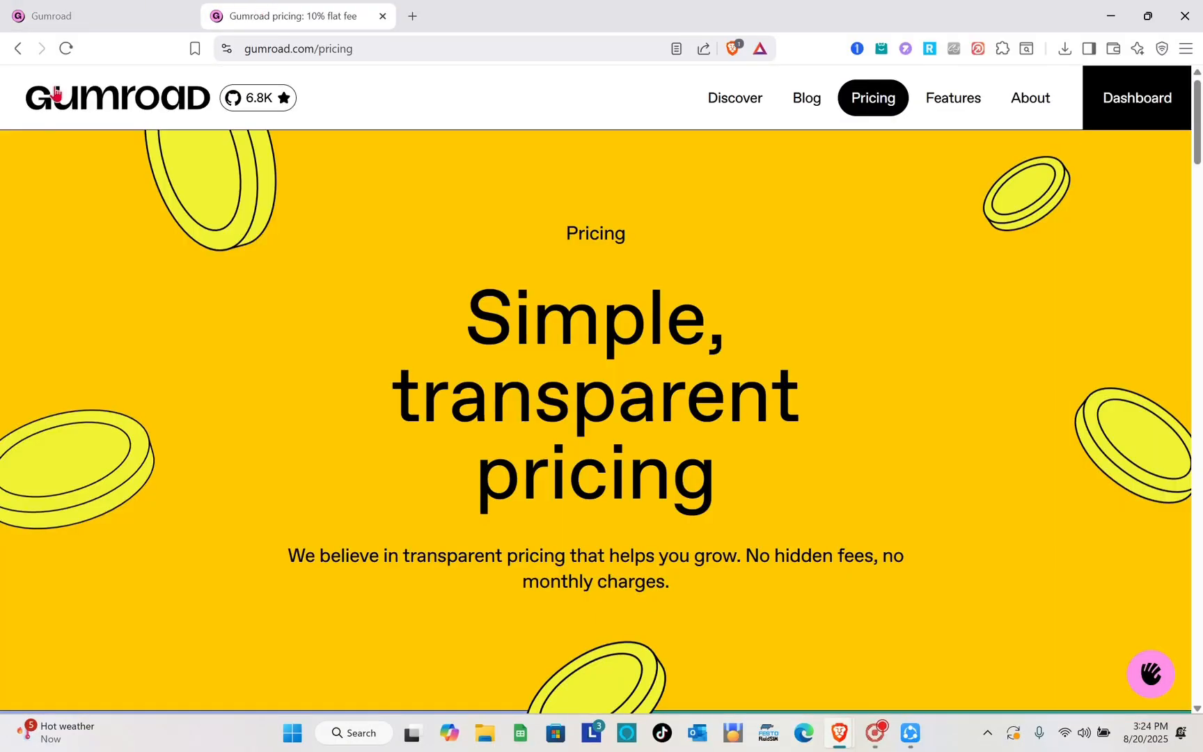
pyautogui.click(14, 49)
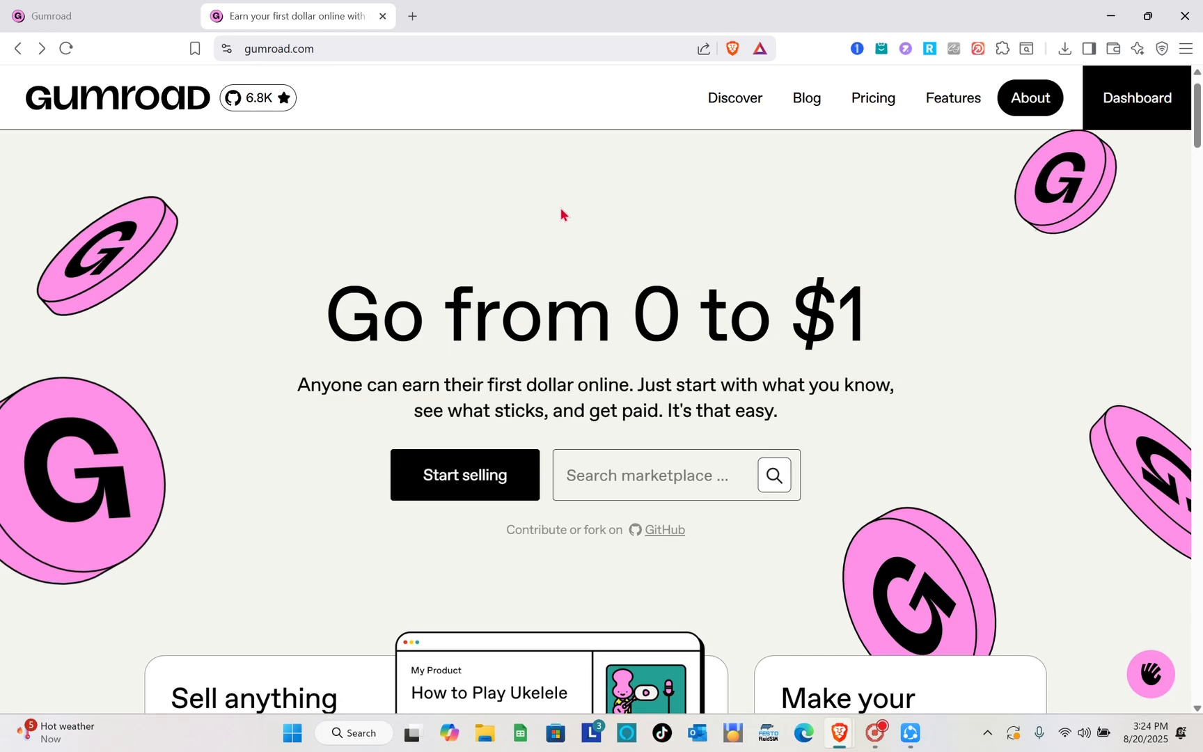
pyautogui.click(81, 10)
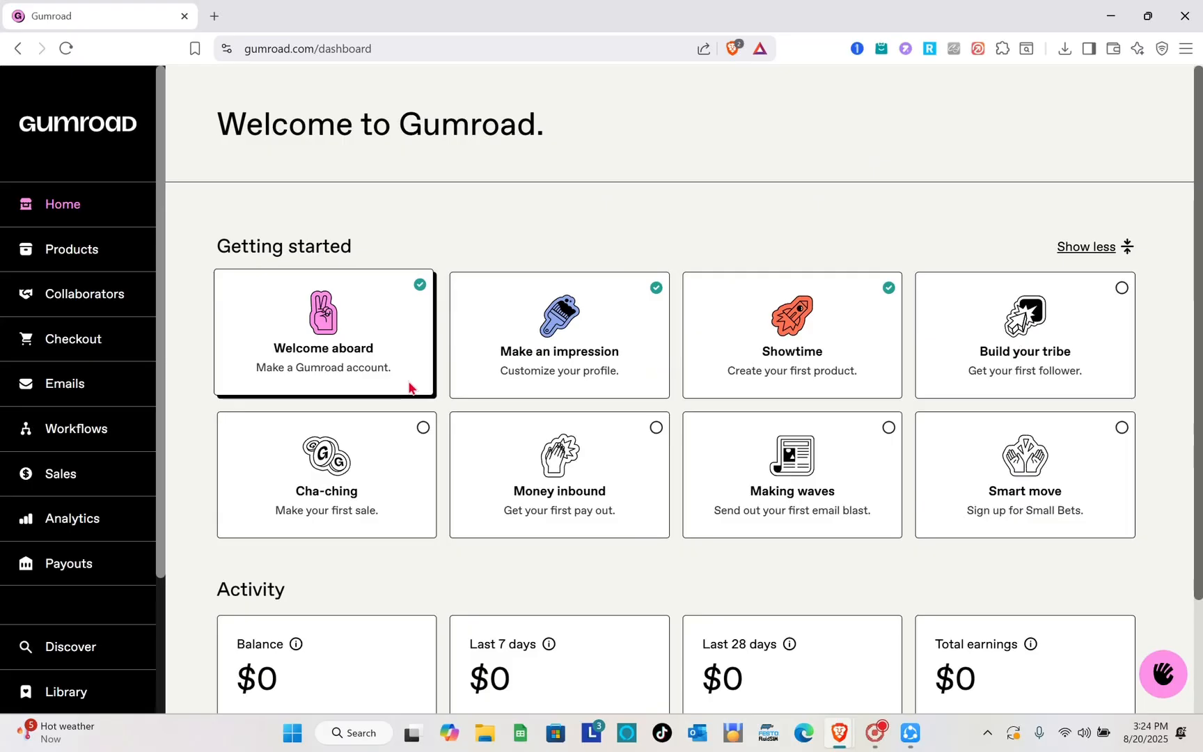
# Review the dashboard's Getting started checklist and the Activity figures.
pyautogui.scroll(-2, 557, 414)
pyautogui.scroll(2, 556, 411)
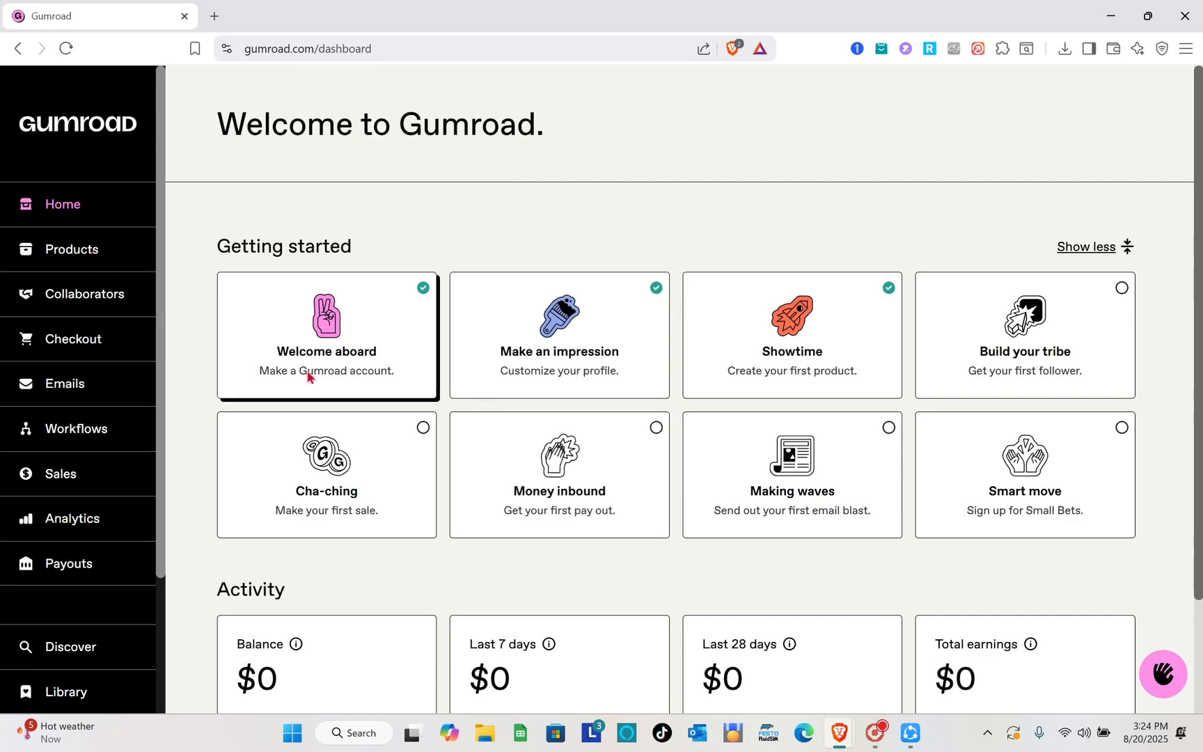
pyautogui.scroll(-2, 434, 486)
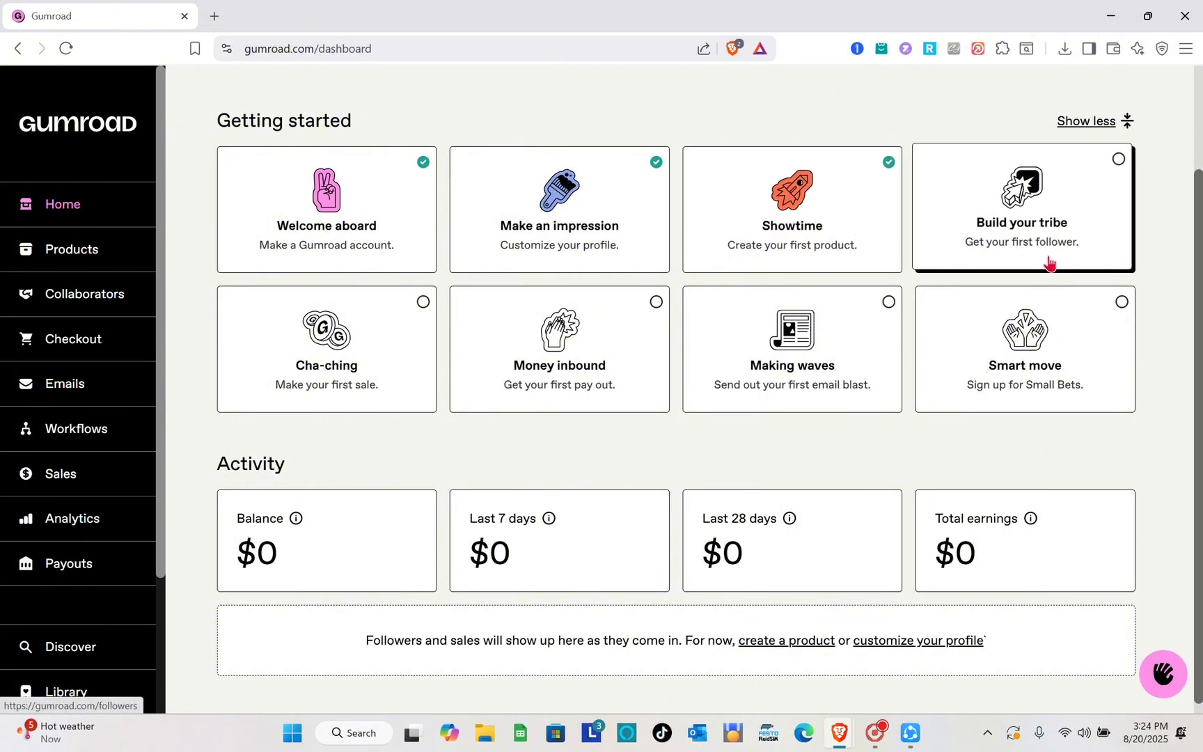
pyautogui.scroll(-1, 537, 334)
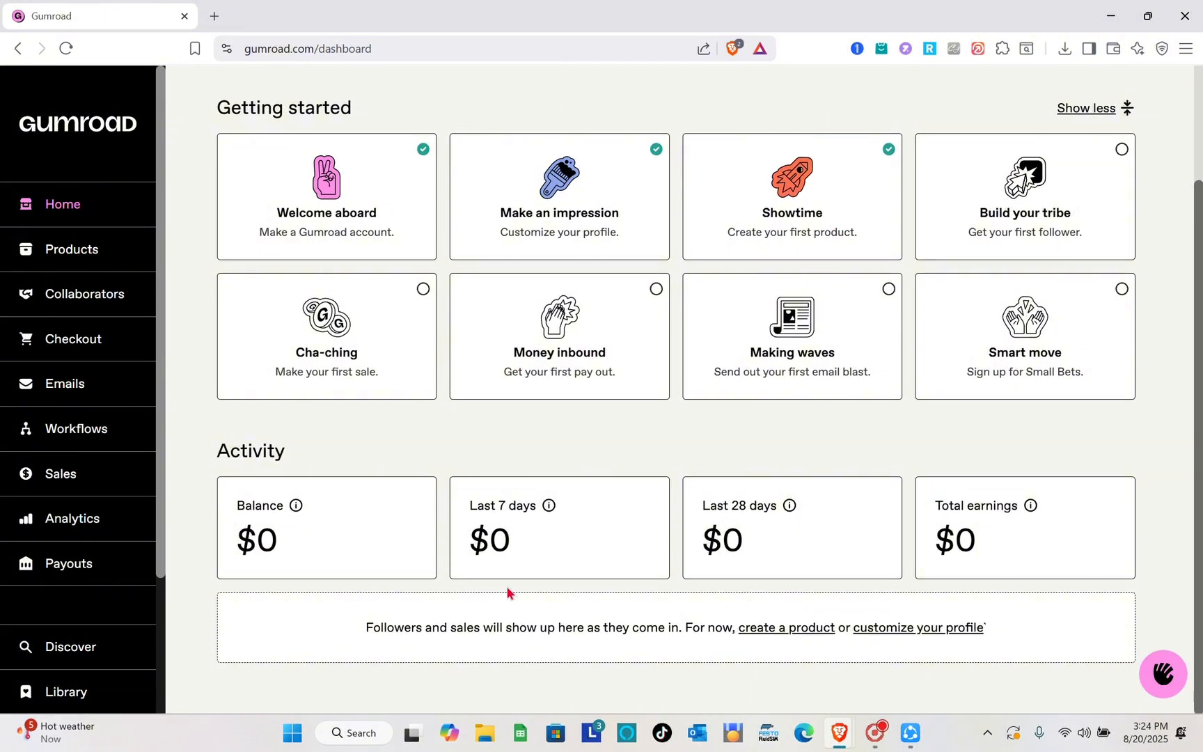
pyautogui.moveTo(568, 469)
pyautogui.scroll(3, 569, 469)
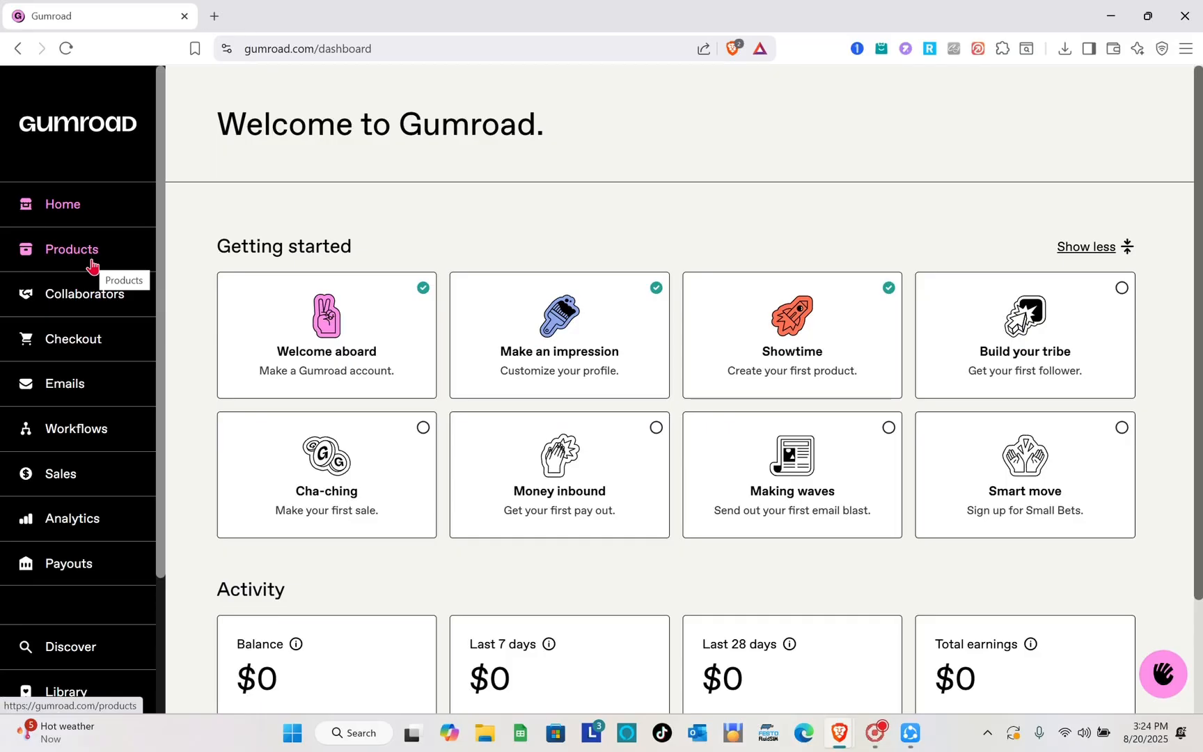
# Look through the Products, Collaborators, Checkout, Emails, Workflows, Sales, Analytics and Payouts pages.
pyautogui.click(136, 304)
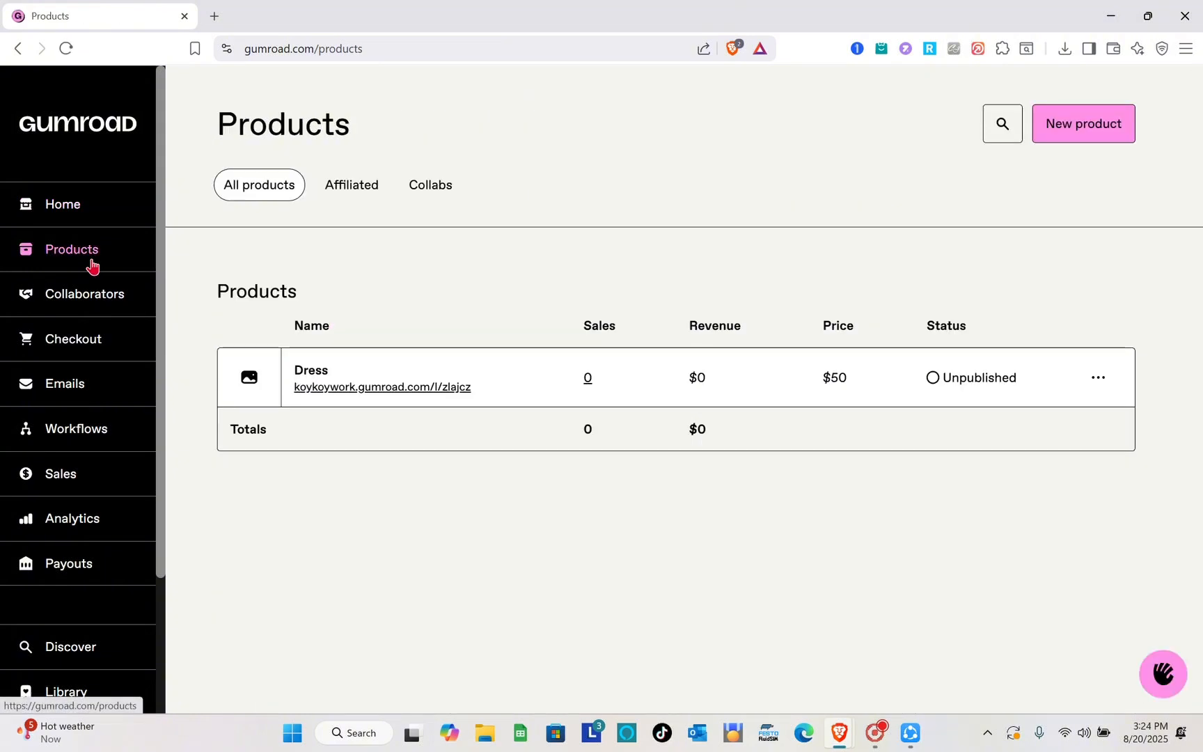
pyautogui.click(96, 304)
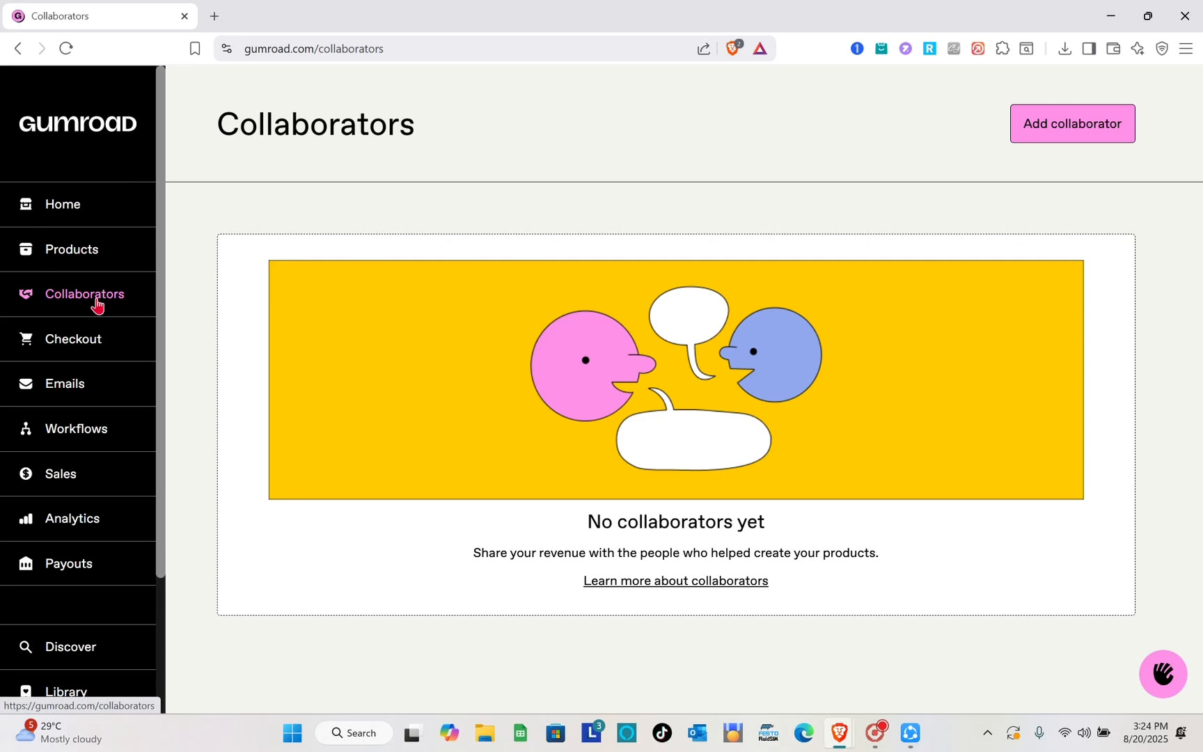
pyautogui.click(82, 345)
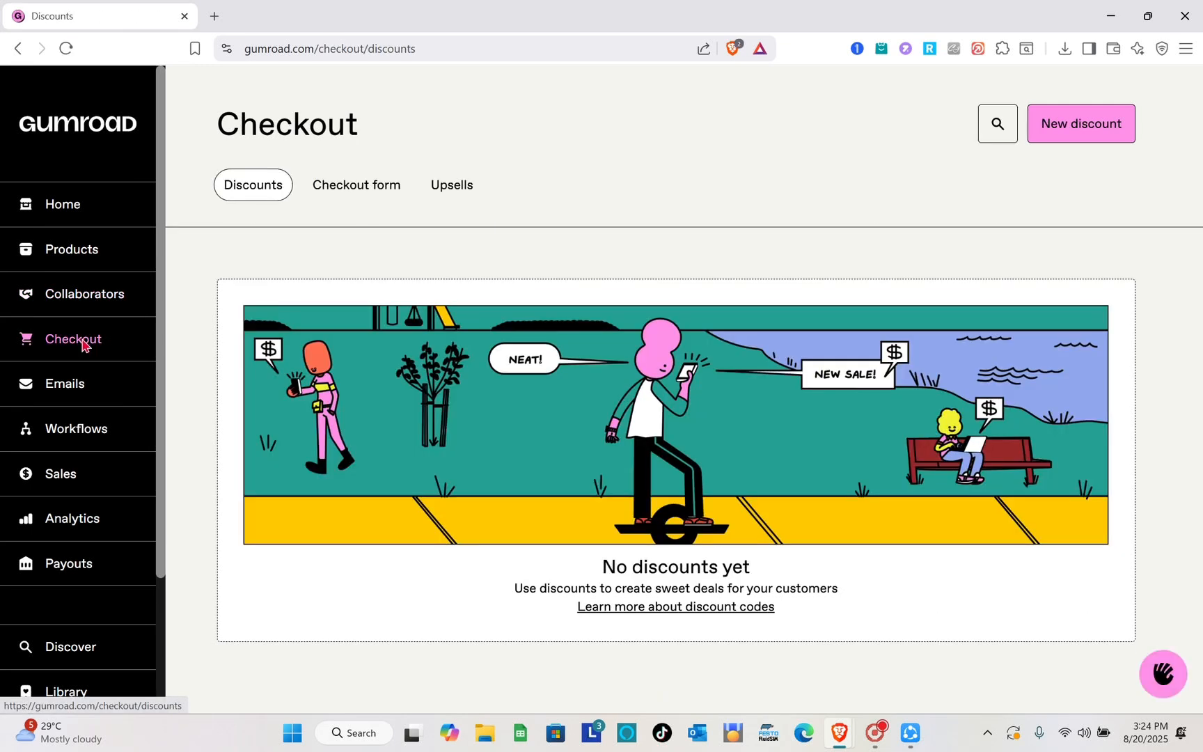
pyautogui.click(80, 381)
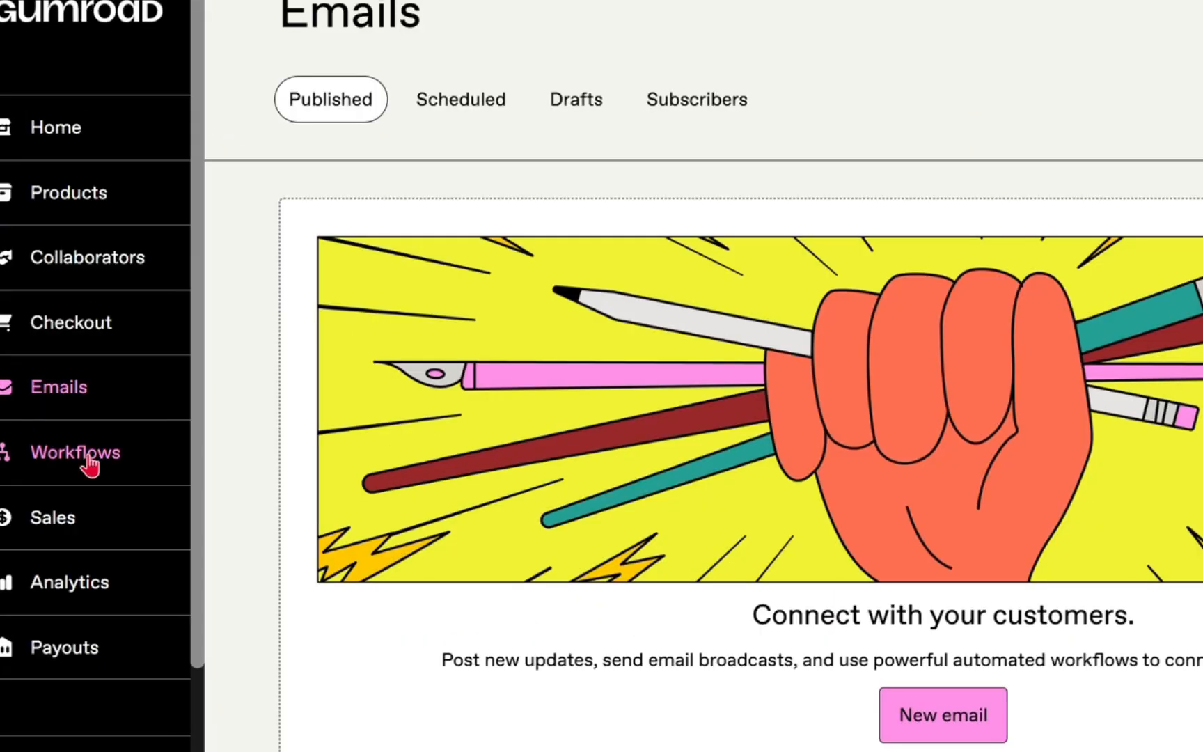
pyautogui.click(85, 435)
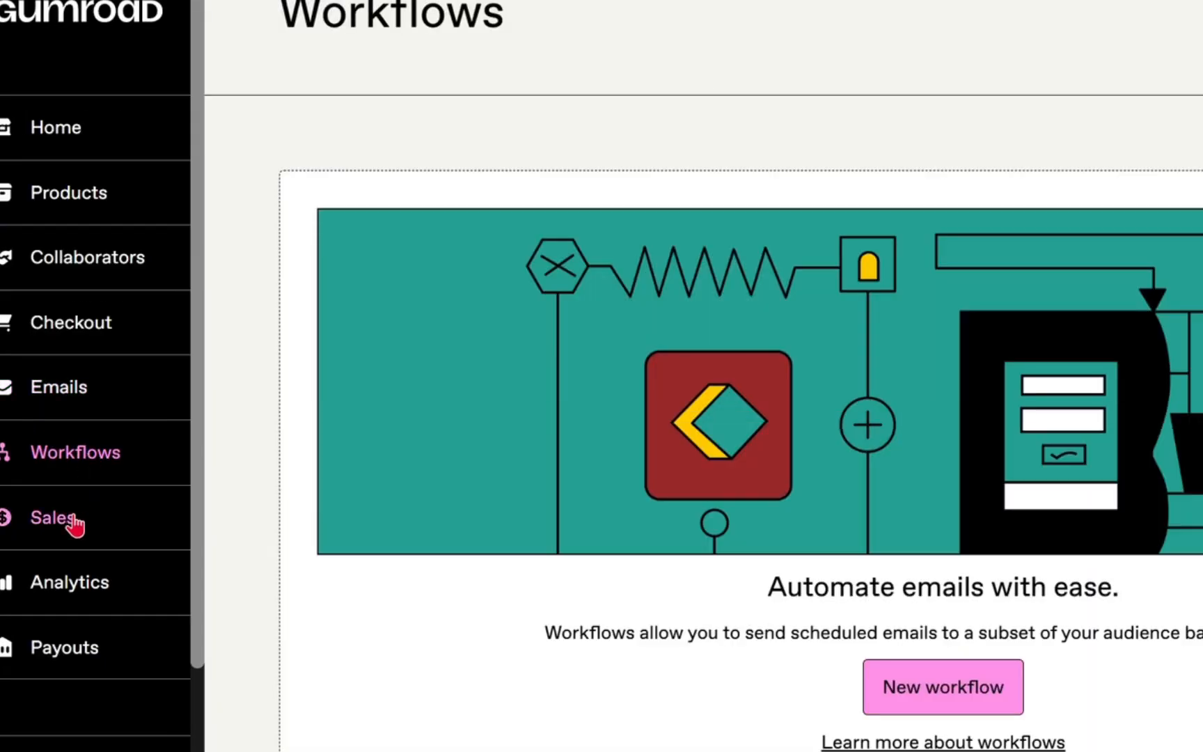
pyautogui.click(72, 519)
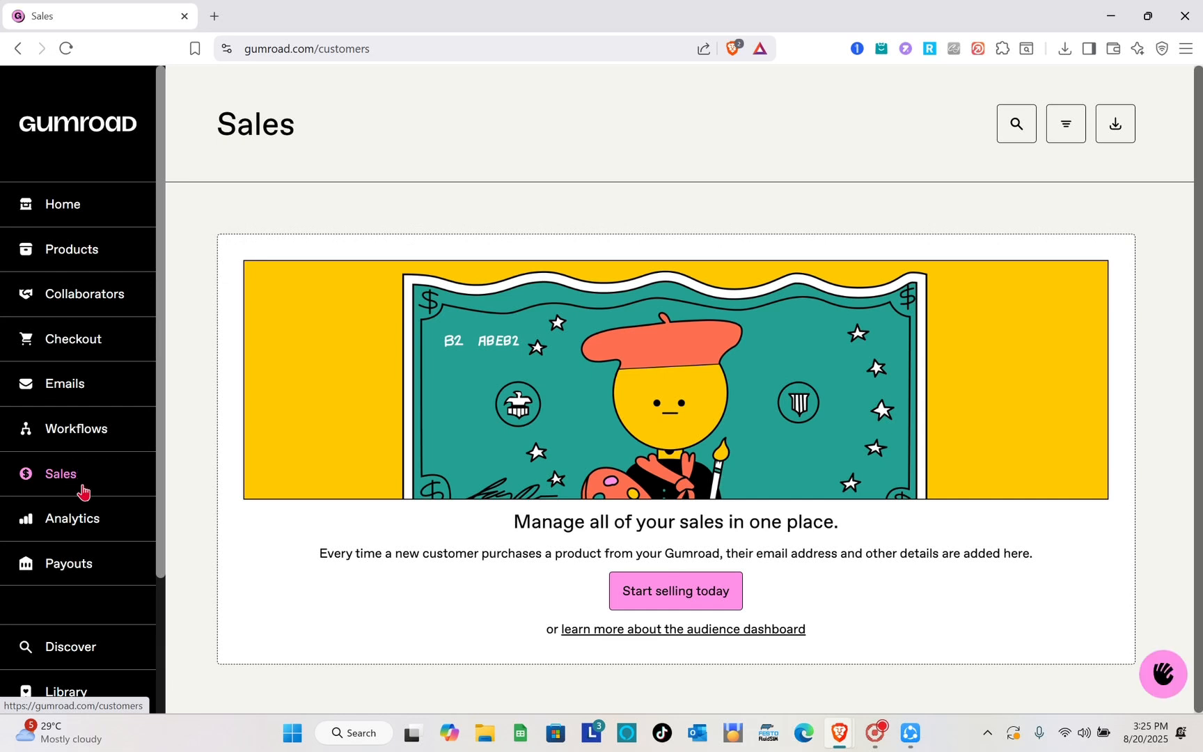
pyautogui.click(89, 526)
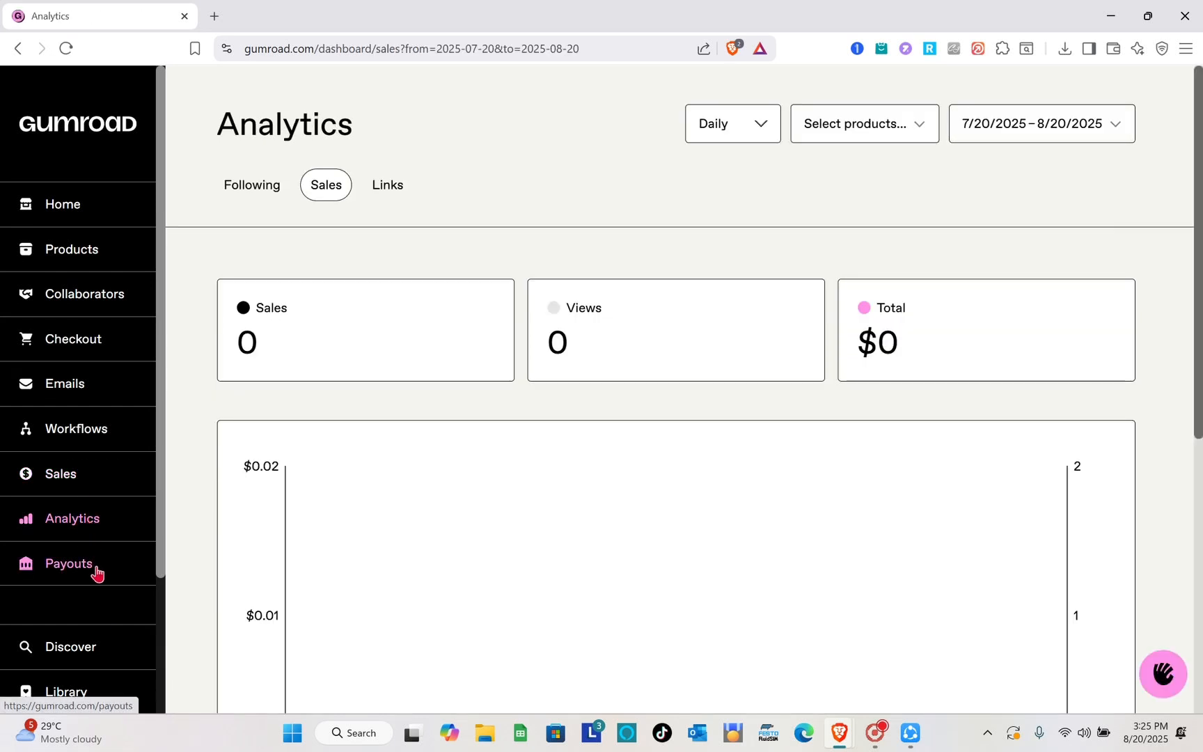
pyautogui.click(96, 572)
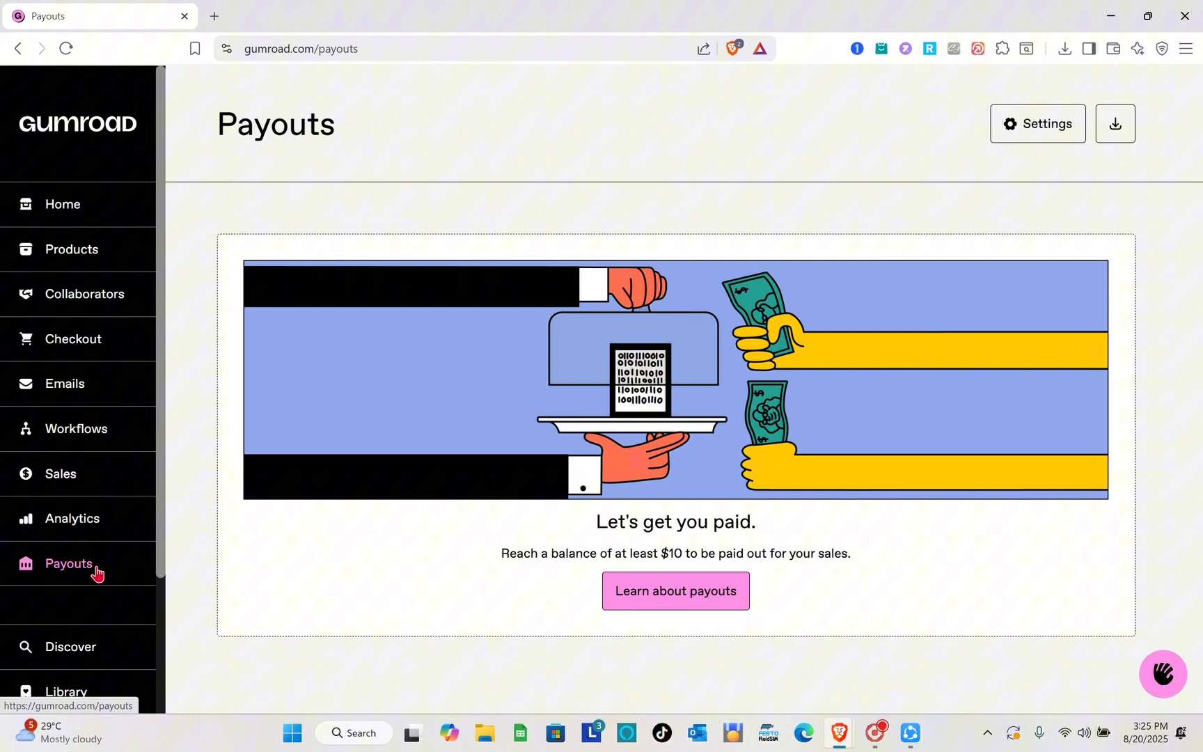
# Return to the Products page and start creating a new product.
pyautogui.click(73, 270)
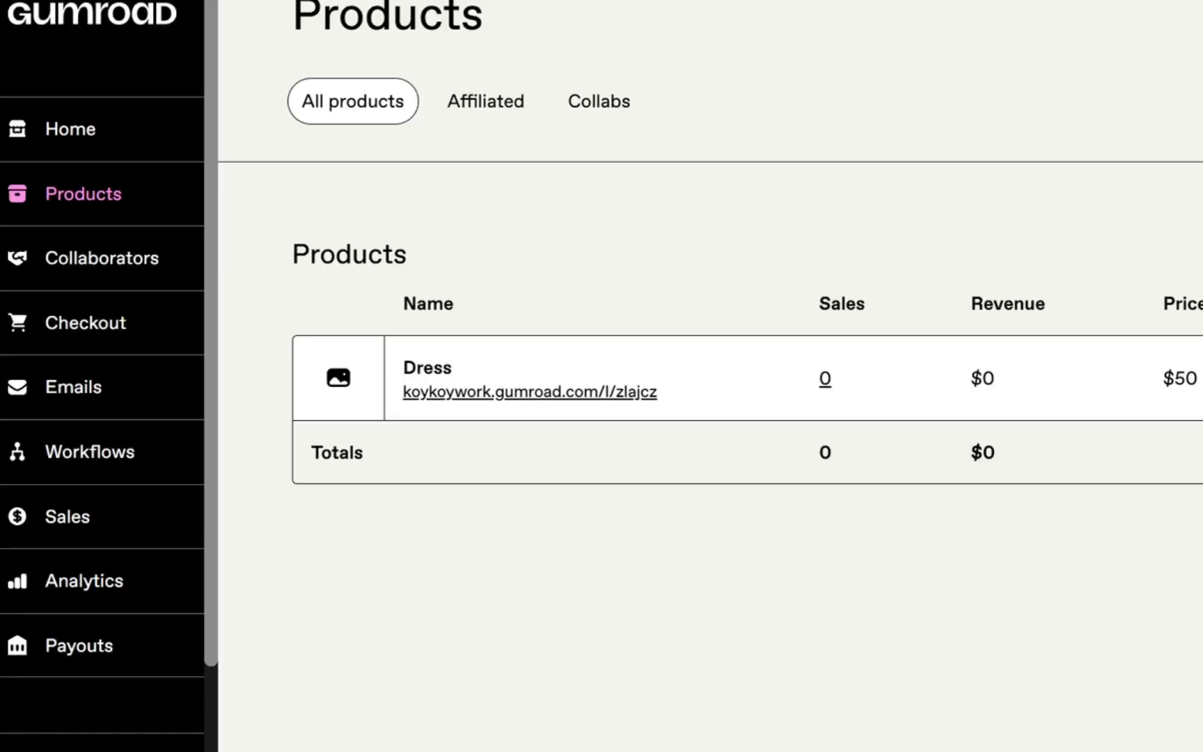
pyautogui.click(1066, 119)
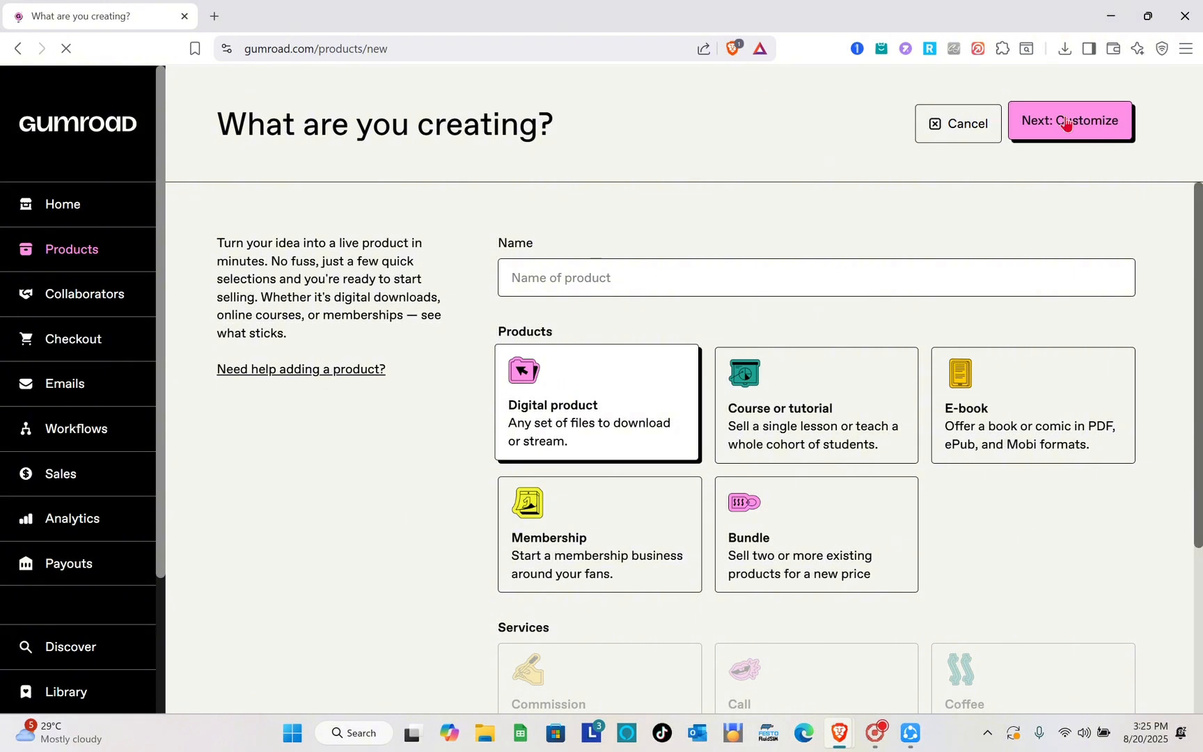
# Examine the product types, service types and price field on the new product form.
pyautogui.scroll(-1, 742, 416)
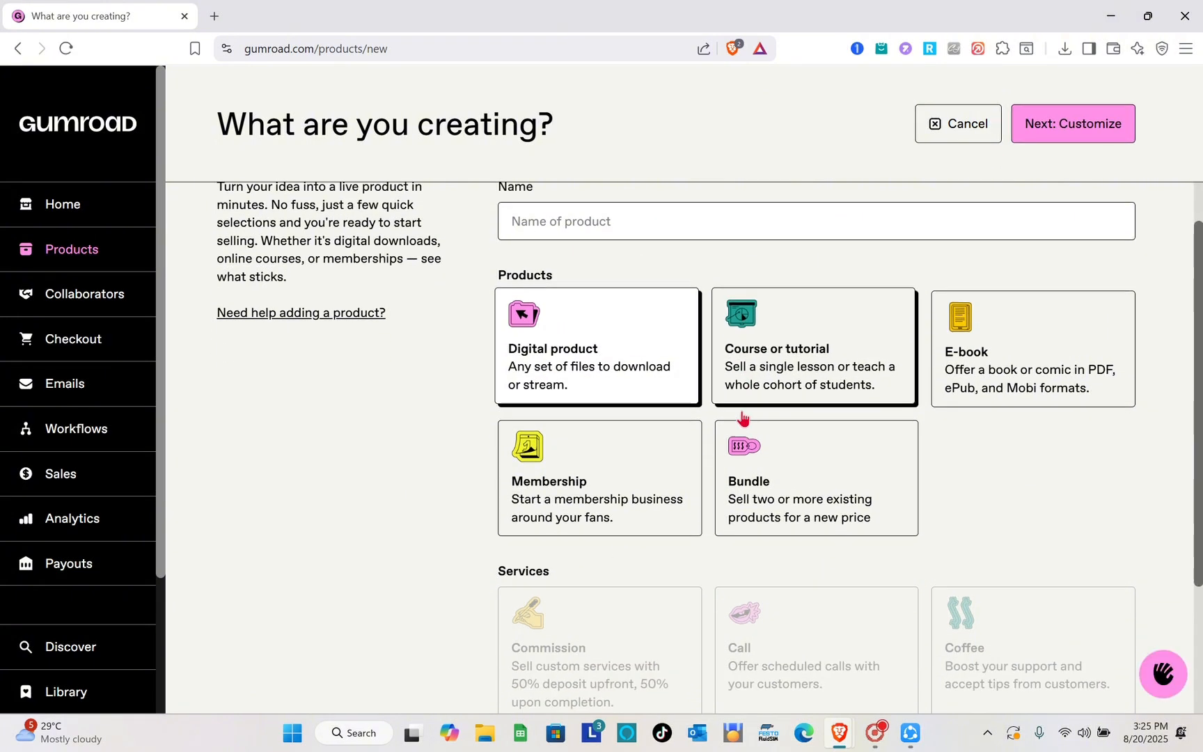
pyautogui.scroll(1, 742, 416)
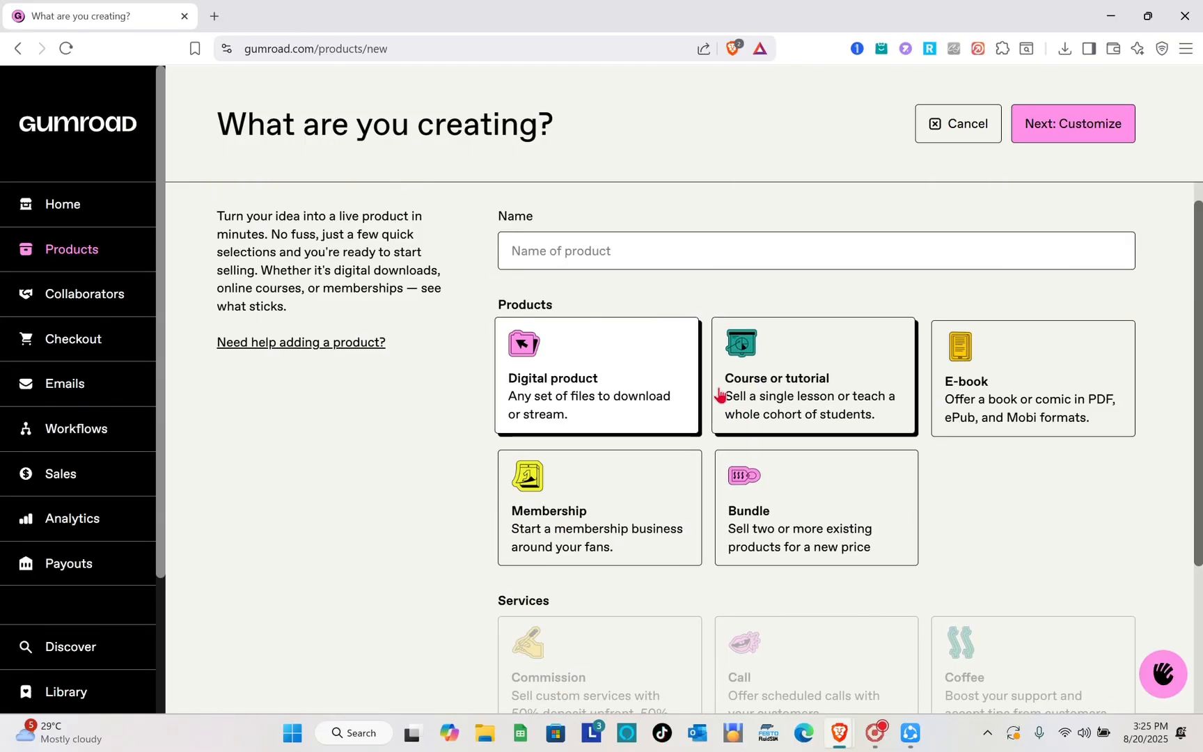
pyautogui.scroll(-1, 721, 395)
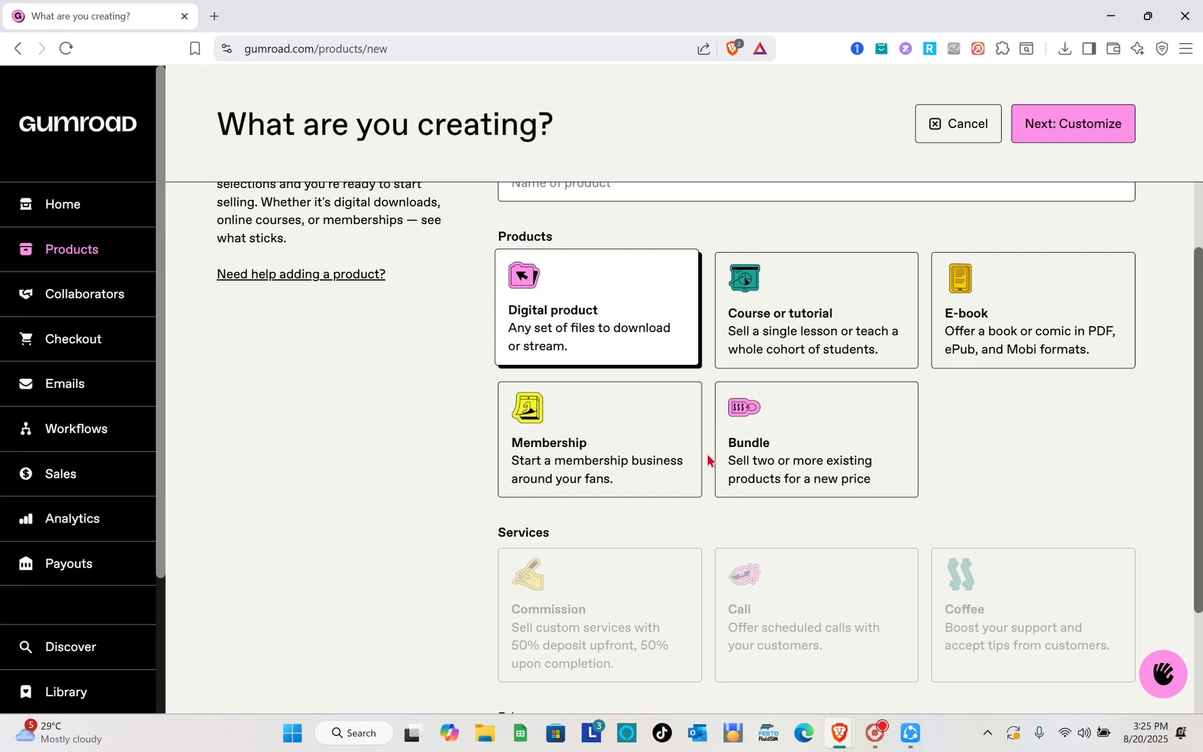
pyautogui.scroll(-1, 707, 459)
pyautogui.scroll(2, 707, 460)
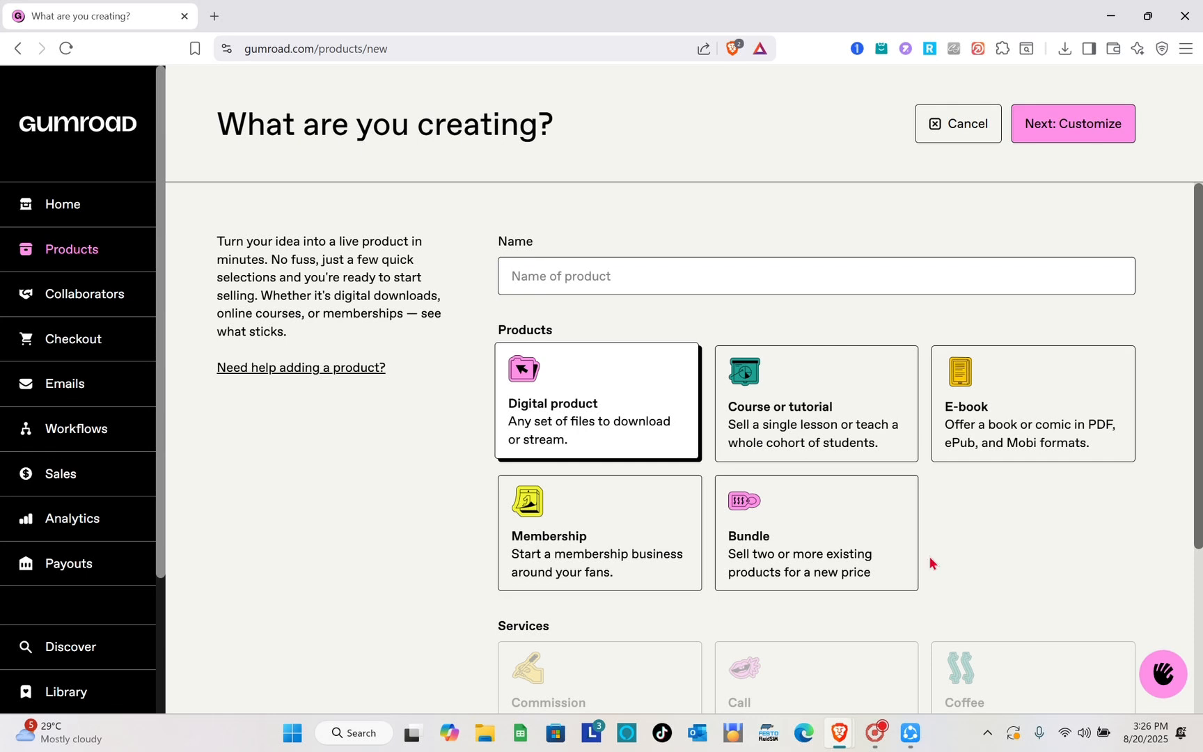
pyautogui.scroll(-1, 711, 611)
pyautogui.scroll(-1, 711, 611)
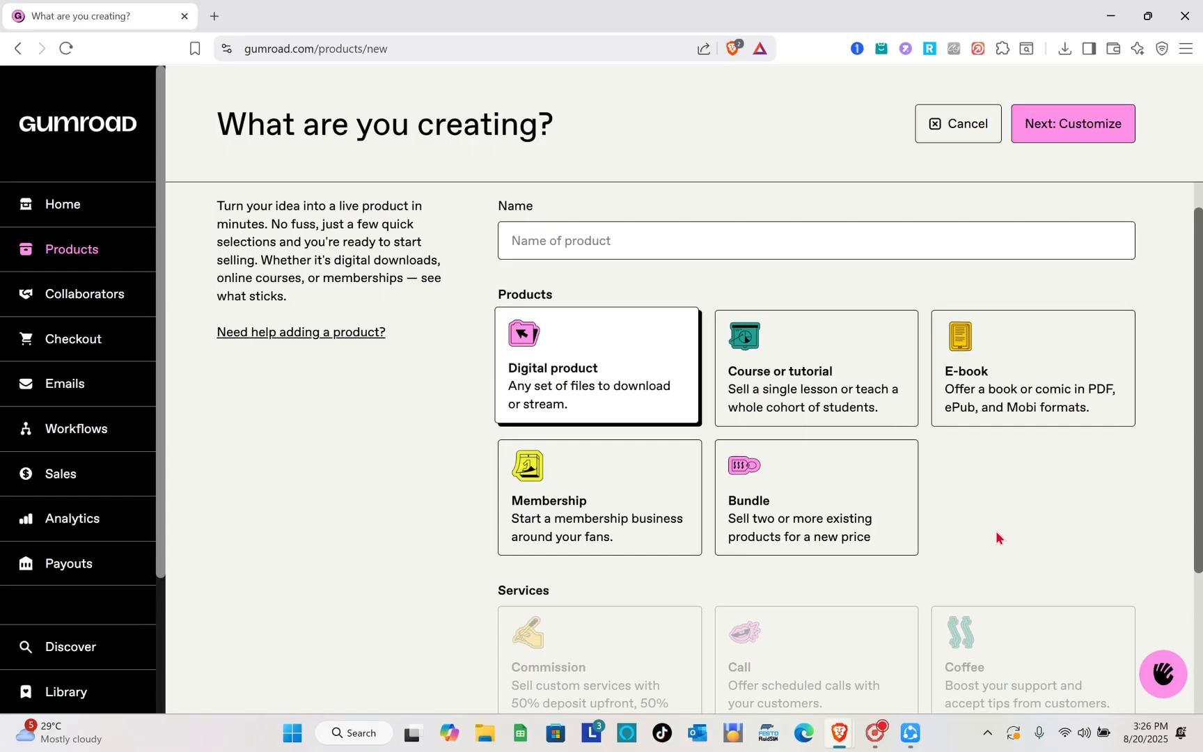
pyautogui.scroll(-3, 936, 588)
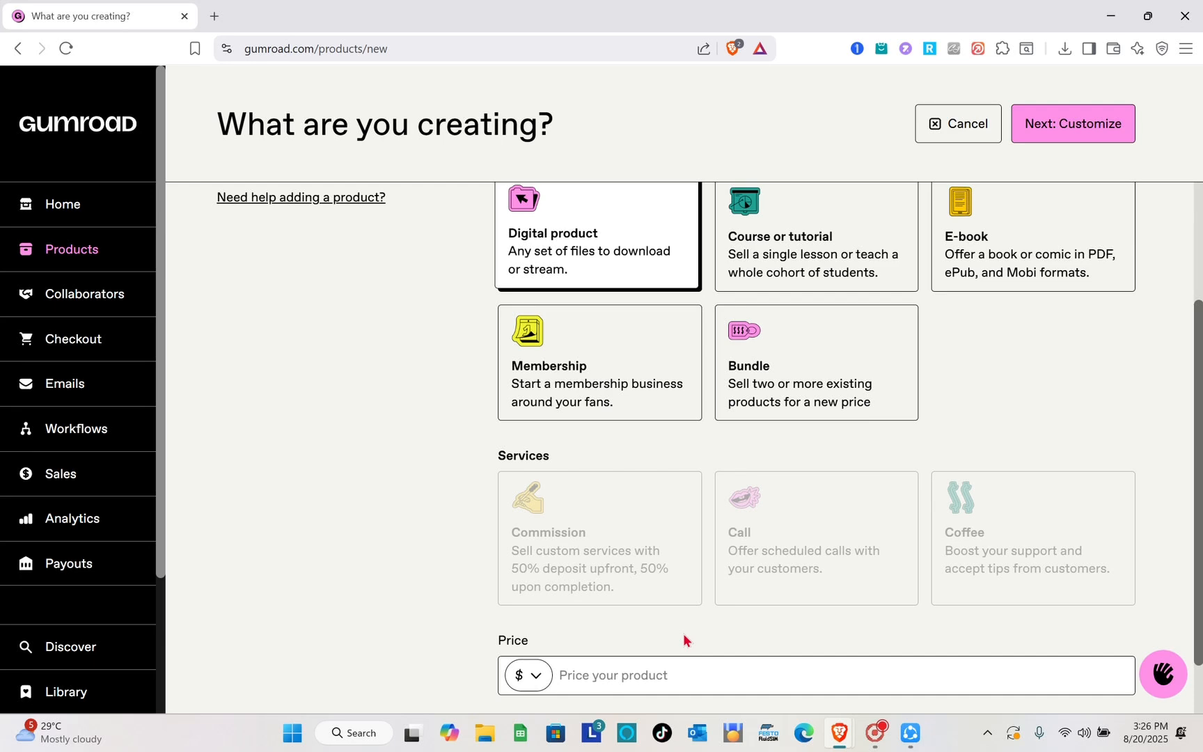
pyautogui.scroll(3, 684, 639)
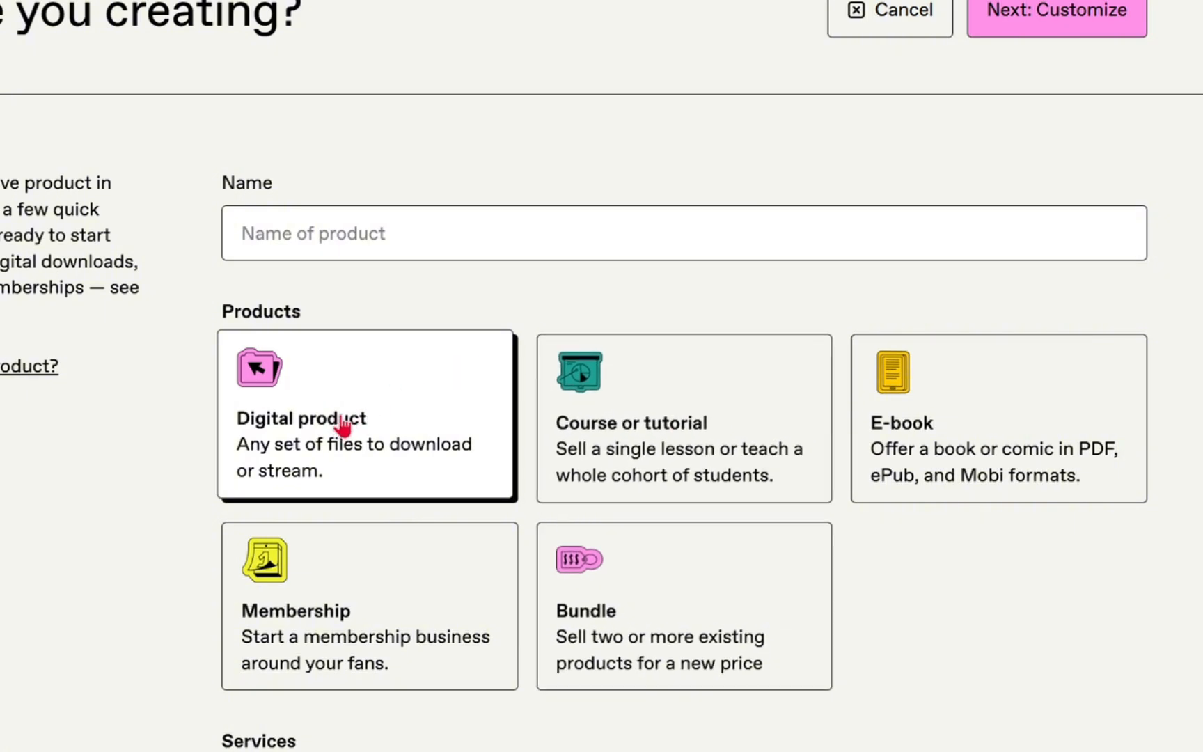
# Name the new product MOUNTAIN VIEW and choose Digital product as its type.
pyautogui.click(384, 229)
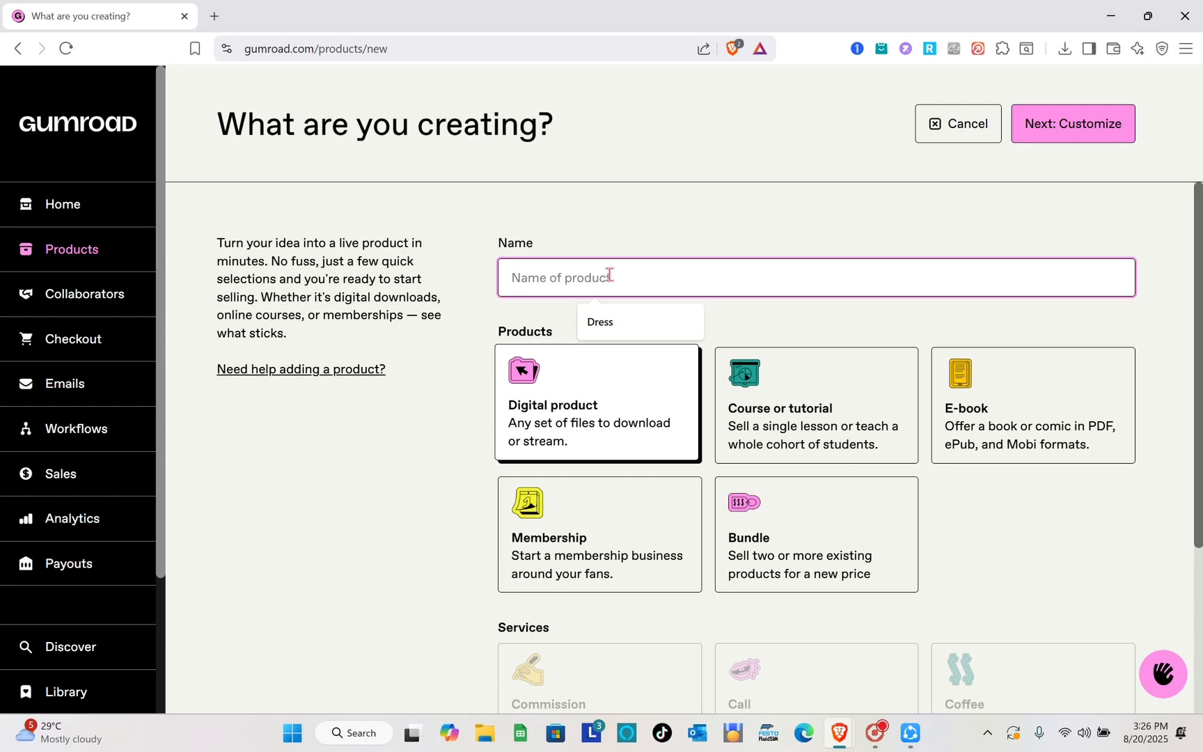
pyautogui.press('capslock')
pyautogui.write('MOUN')
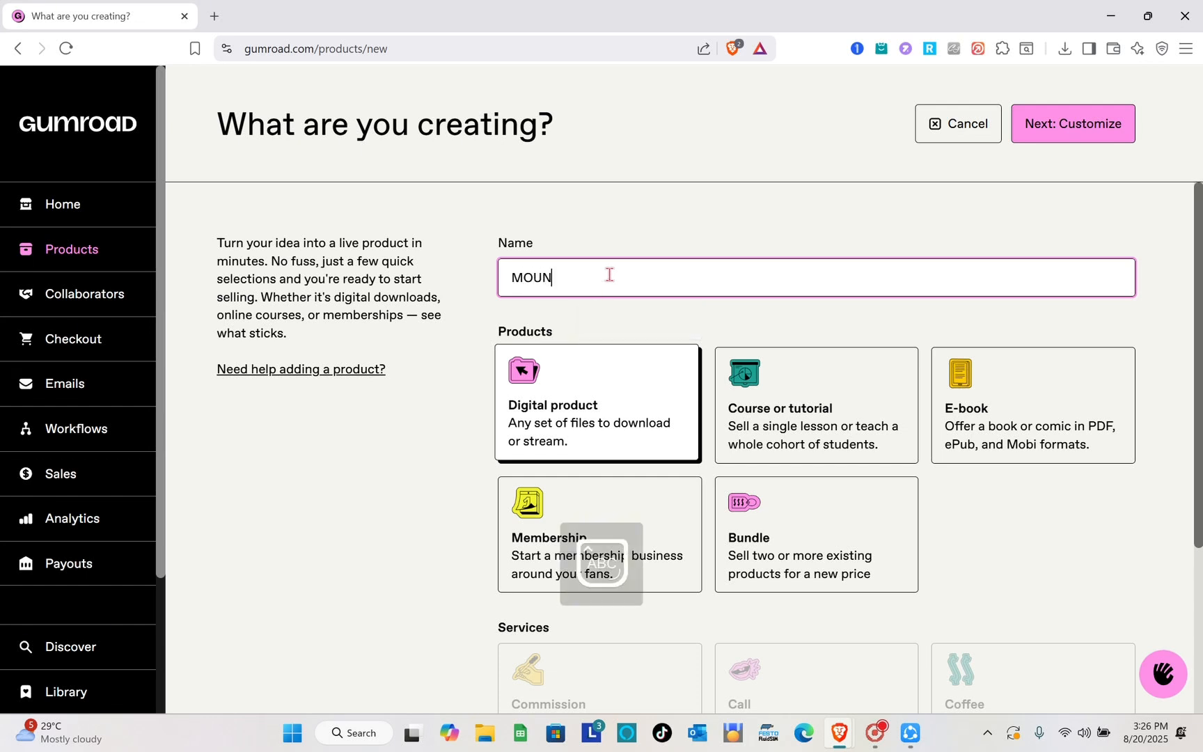
pyautogui.write('TAIN ')
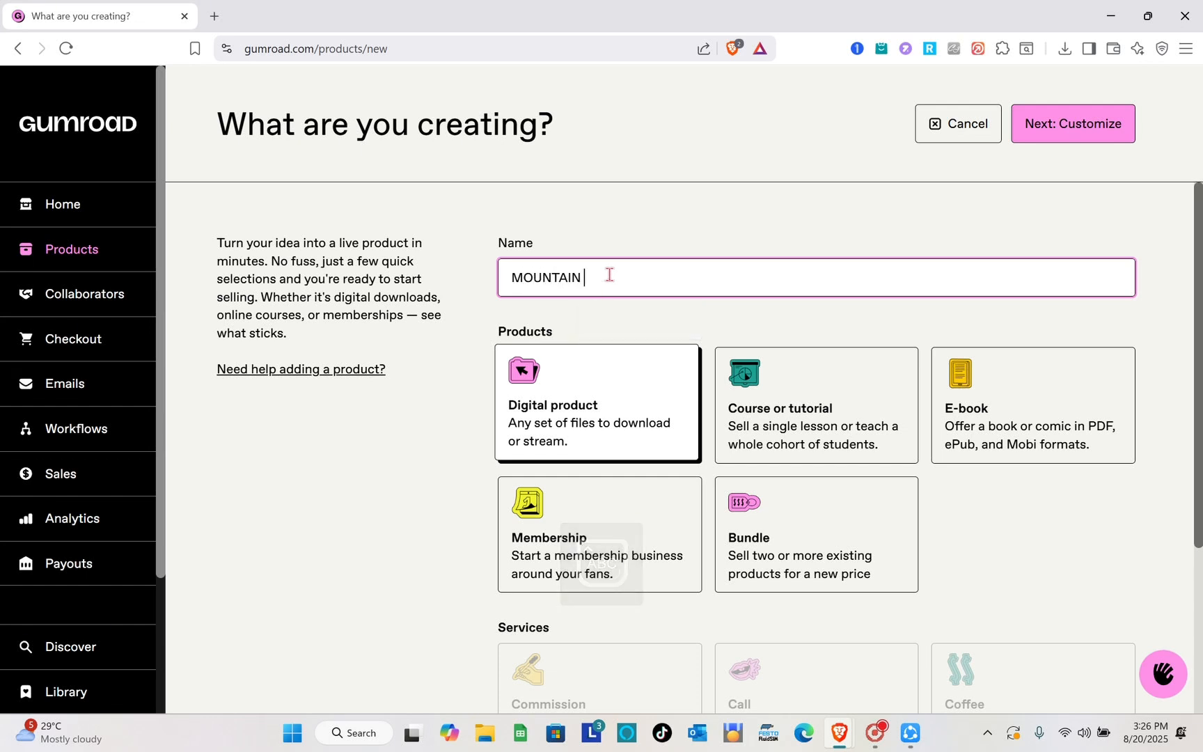
pyautogui.write('VIEW')
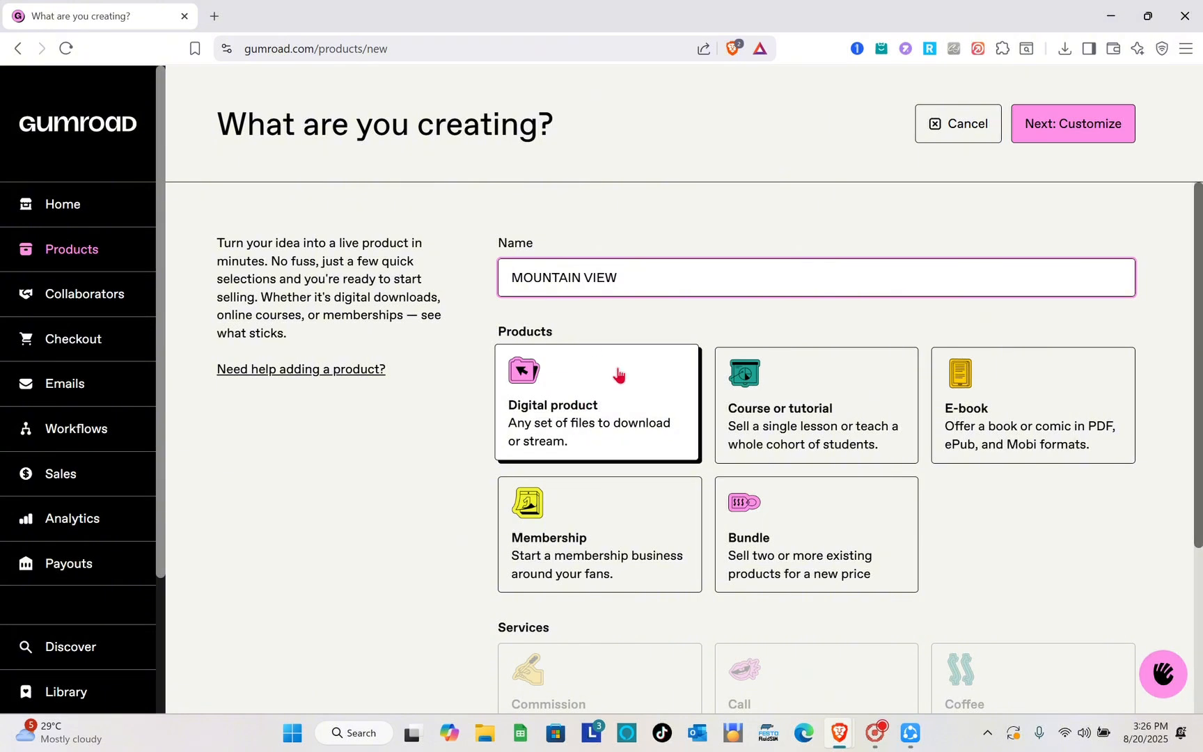
pyautogui.click(737, 414)
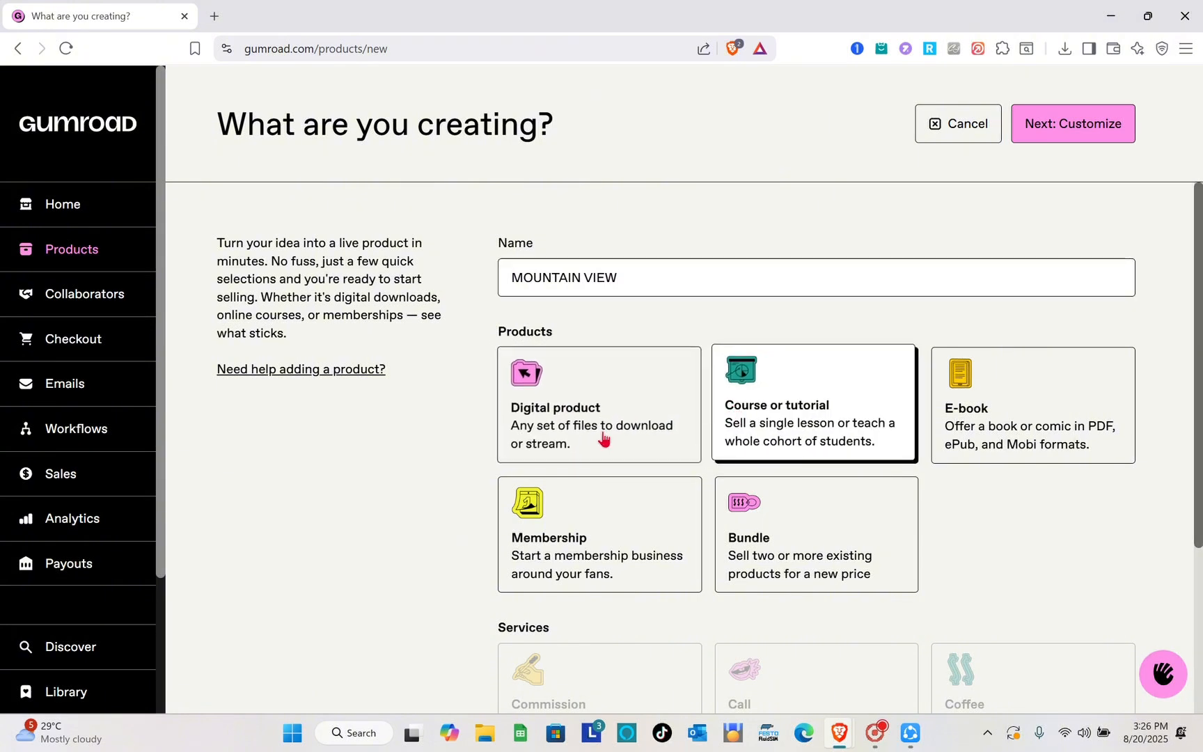
pyautogui.click(603, 439)
# Set the product's price to 200 in Philippine Peso.
pyautogui.scroll(-4, 603, 439)
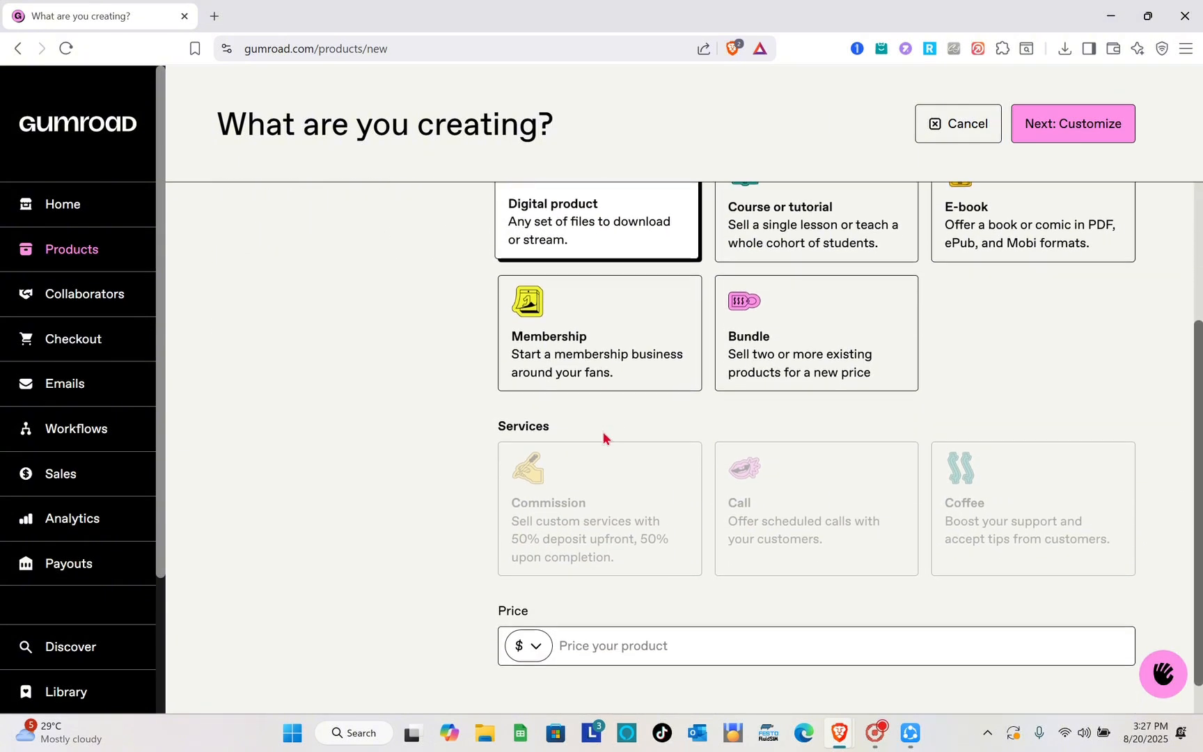
pyautogui.click(541, 613)
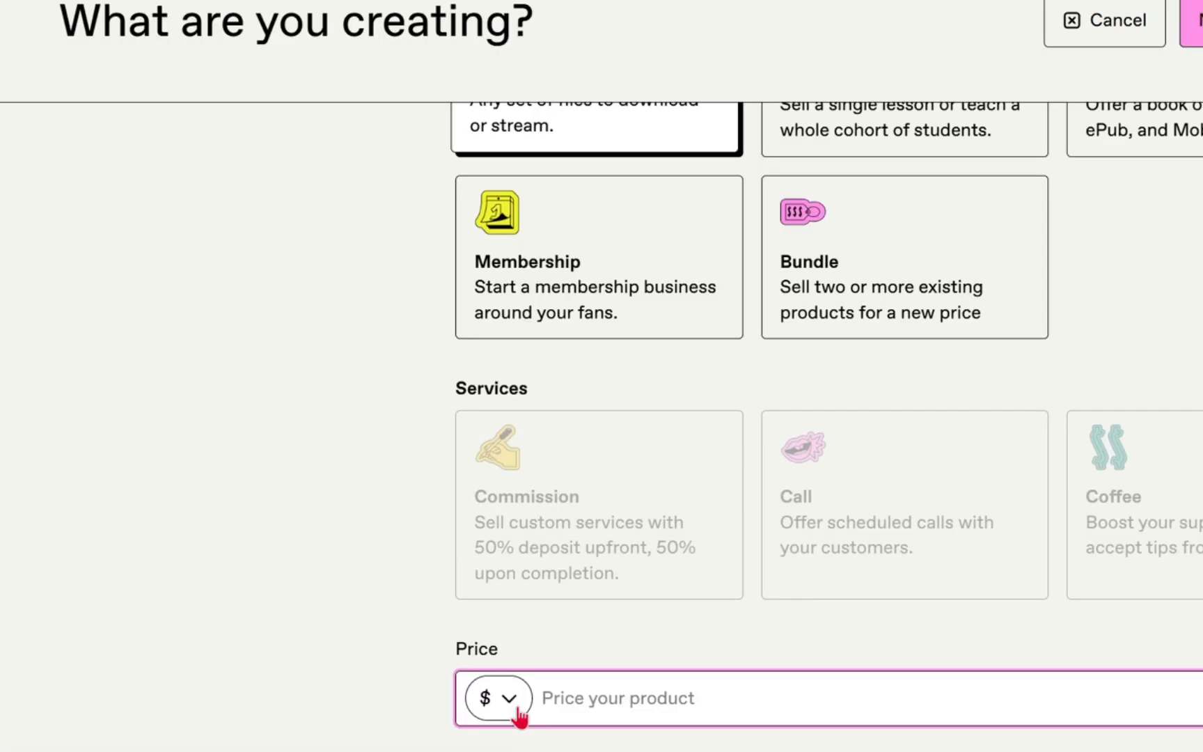
pyautogui.click(501, 702)
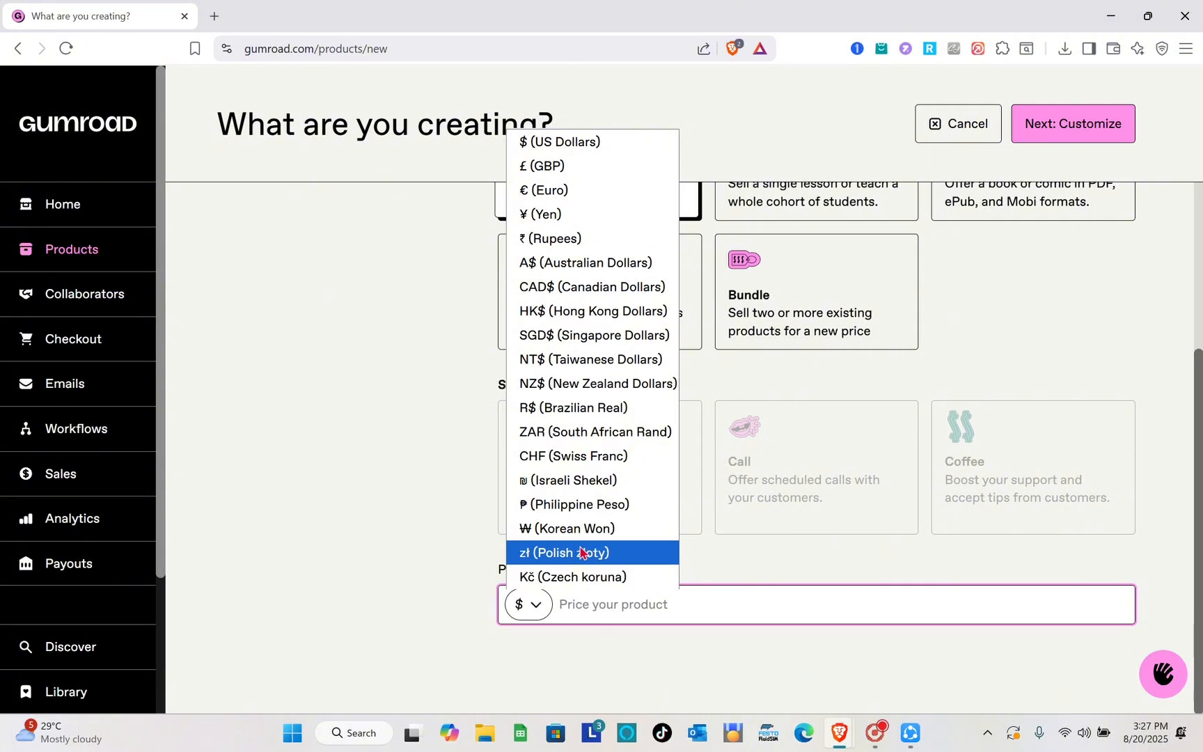
pyautogui.click(595, 505)
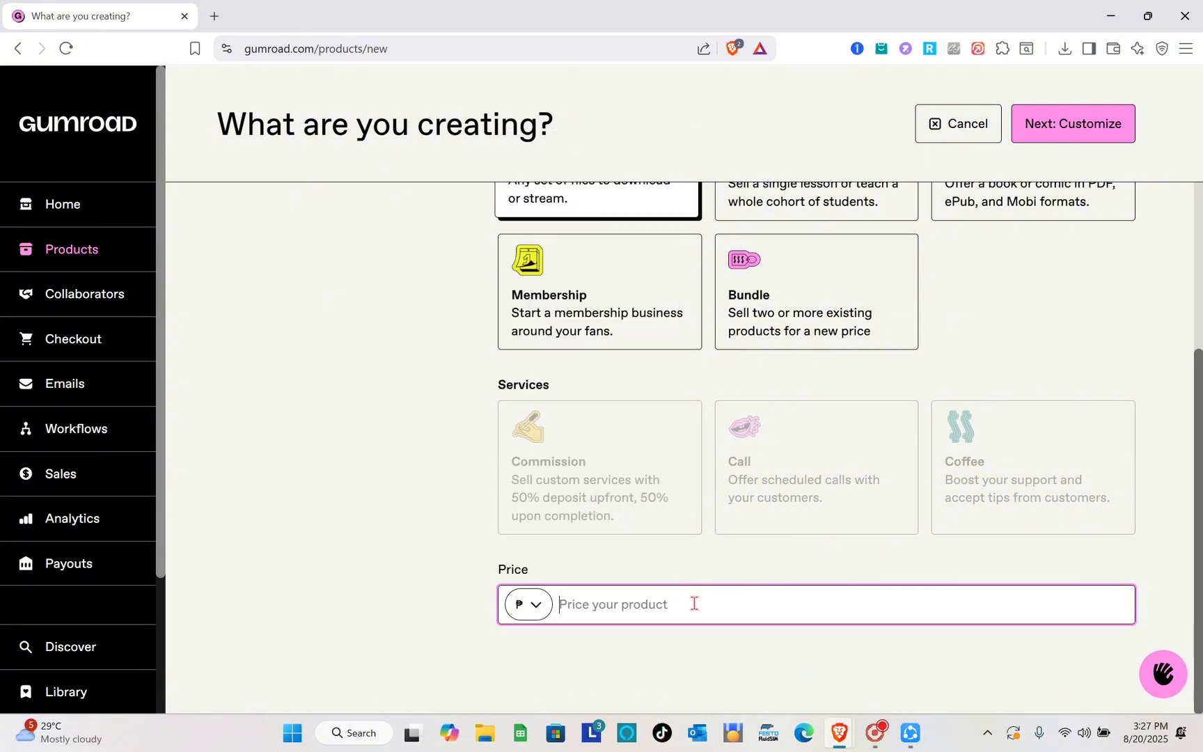
pyautogui.write('200')
# Continue to customizing the product and close the SHAREit window covering the page.
pyautogui.scroll(3, 927, 567)
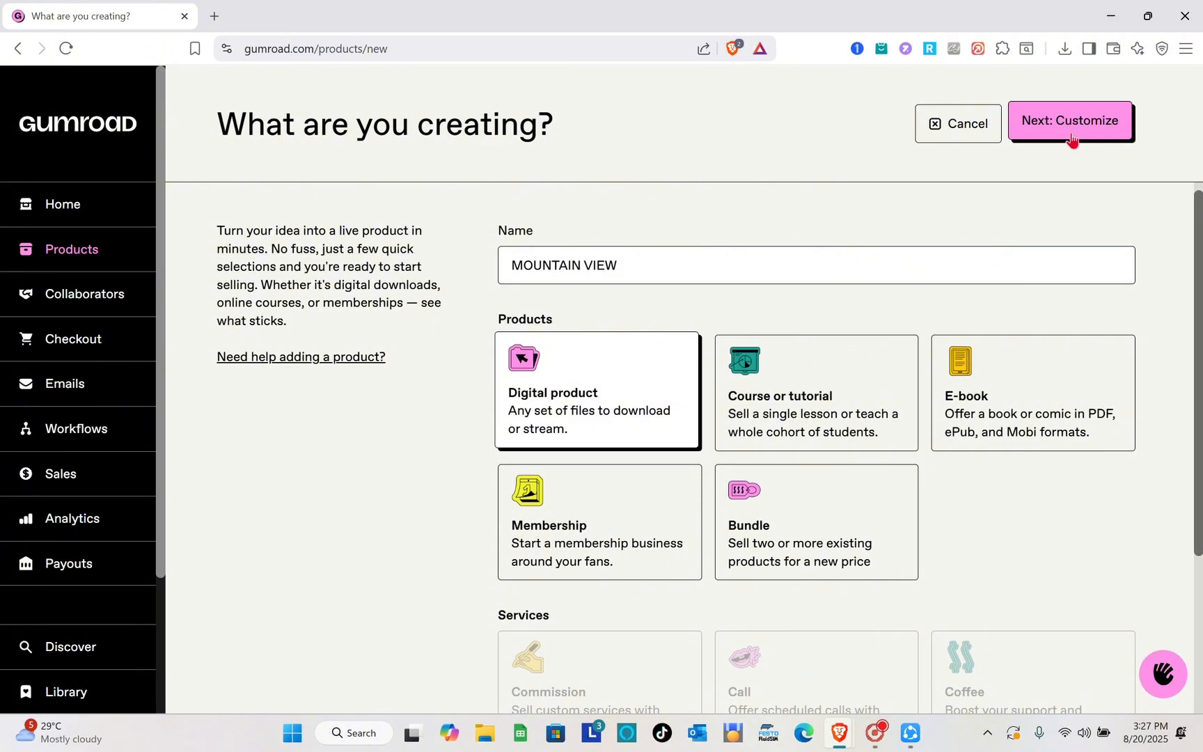
pyautogui.click(1071, 136)
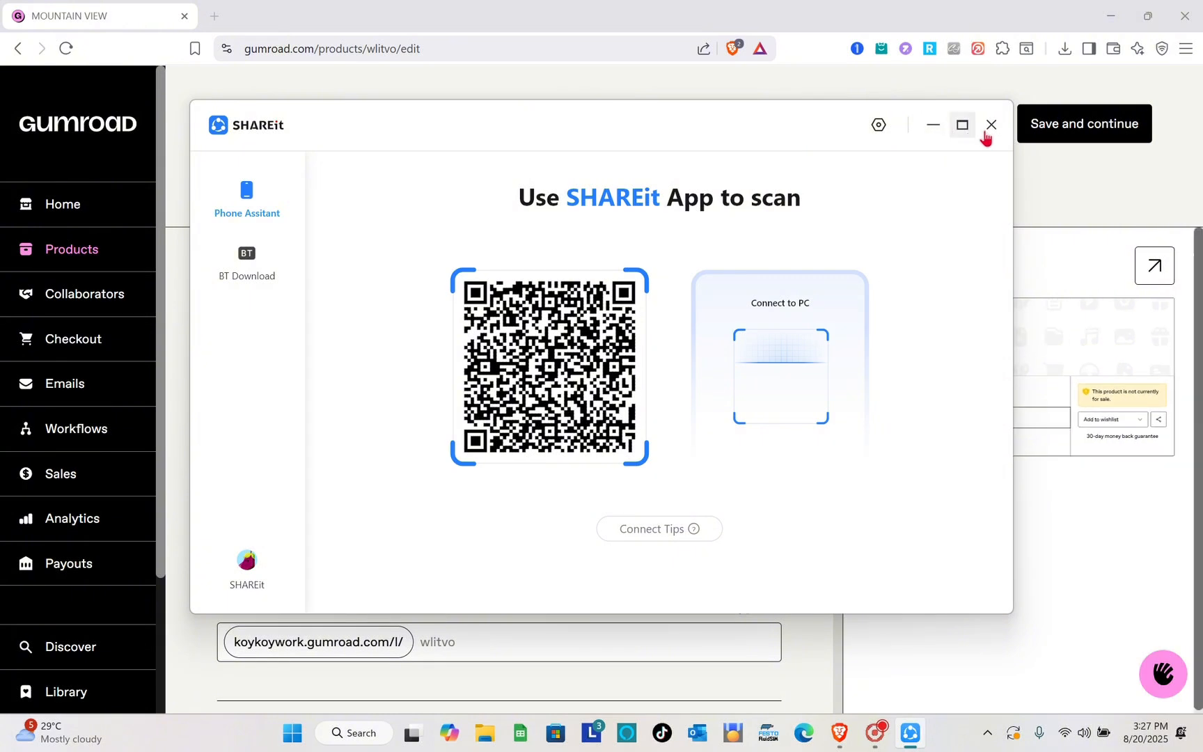
pyautogui.click(987, 133)
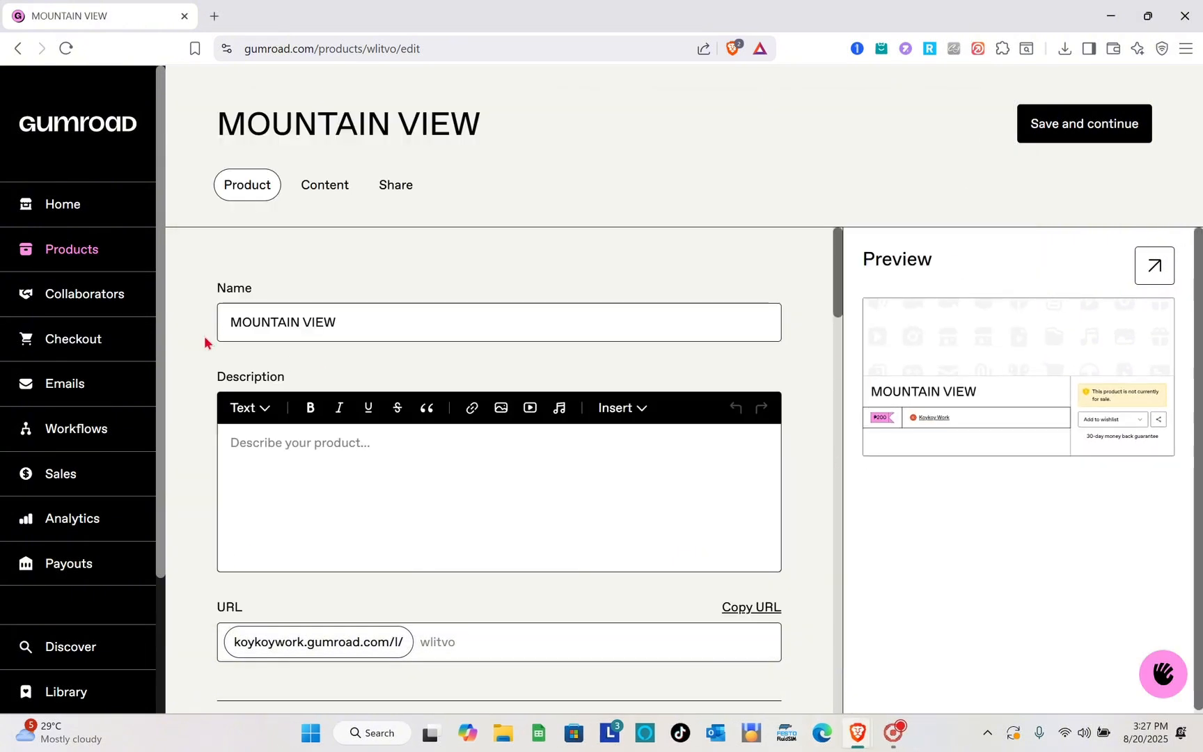
# Examine the Description, URL, Cover and Thumbnail sections of the product's edit page.
pyautogui.scroll(-2, 285, 358)
pyautogui.scroll(1, 288, 360)
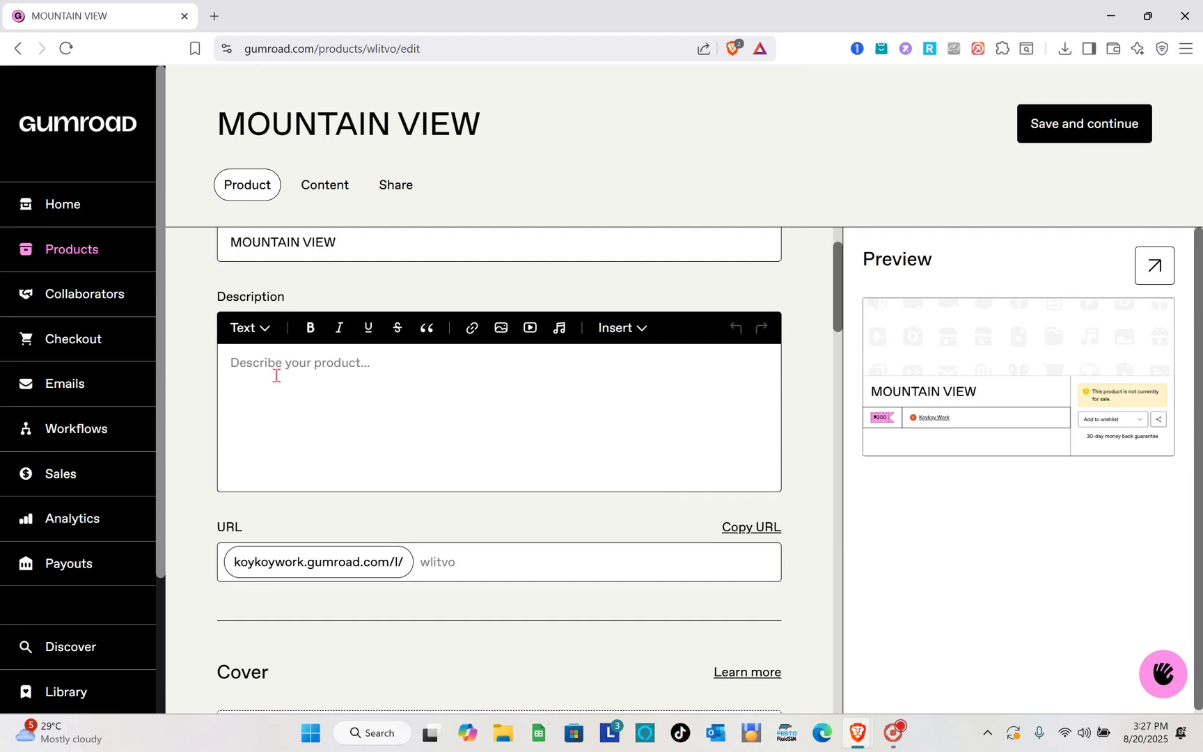
pyautogui.click(277, 375)
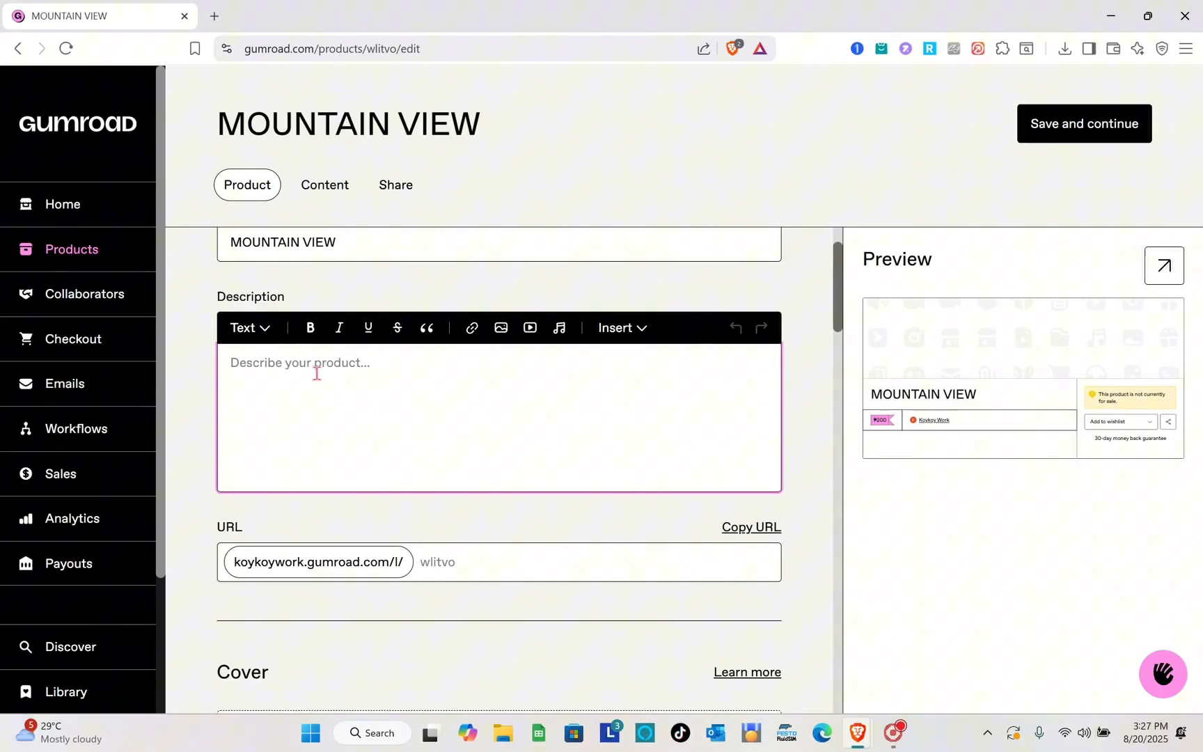
pyautogui.scroll(-1, 318, 371)
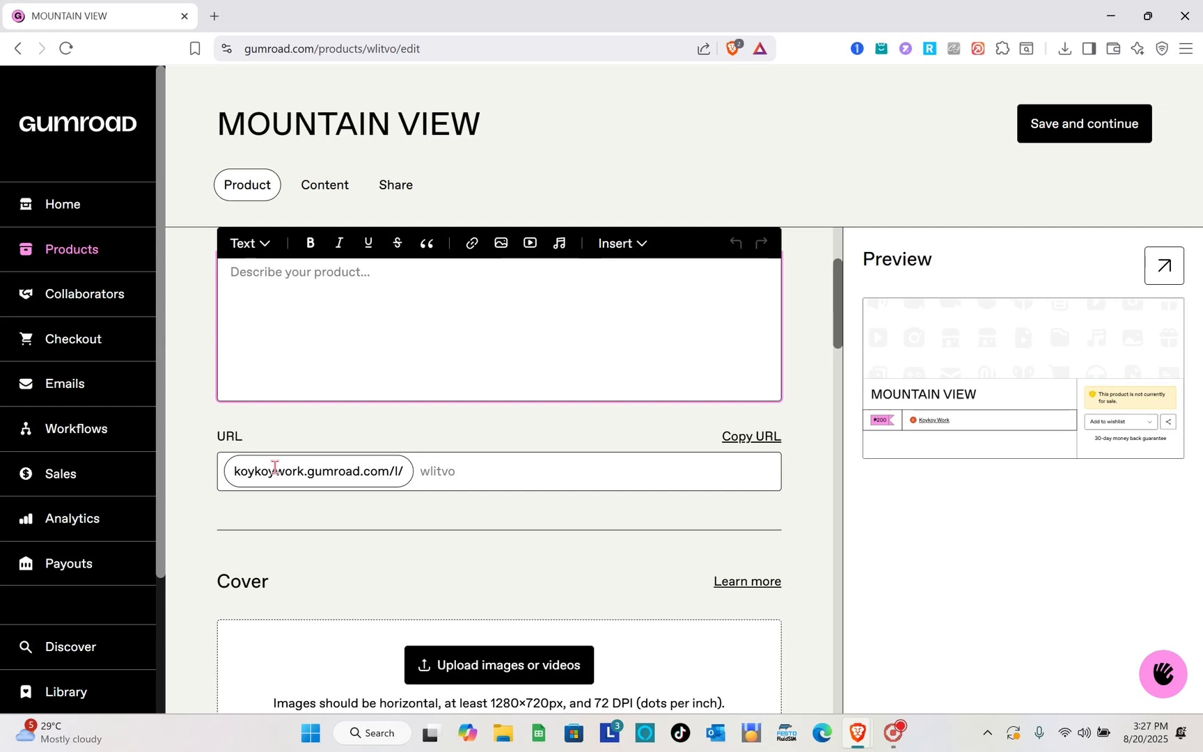
pyautogui.scroll(-2, 275, 468)
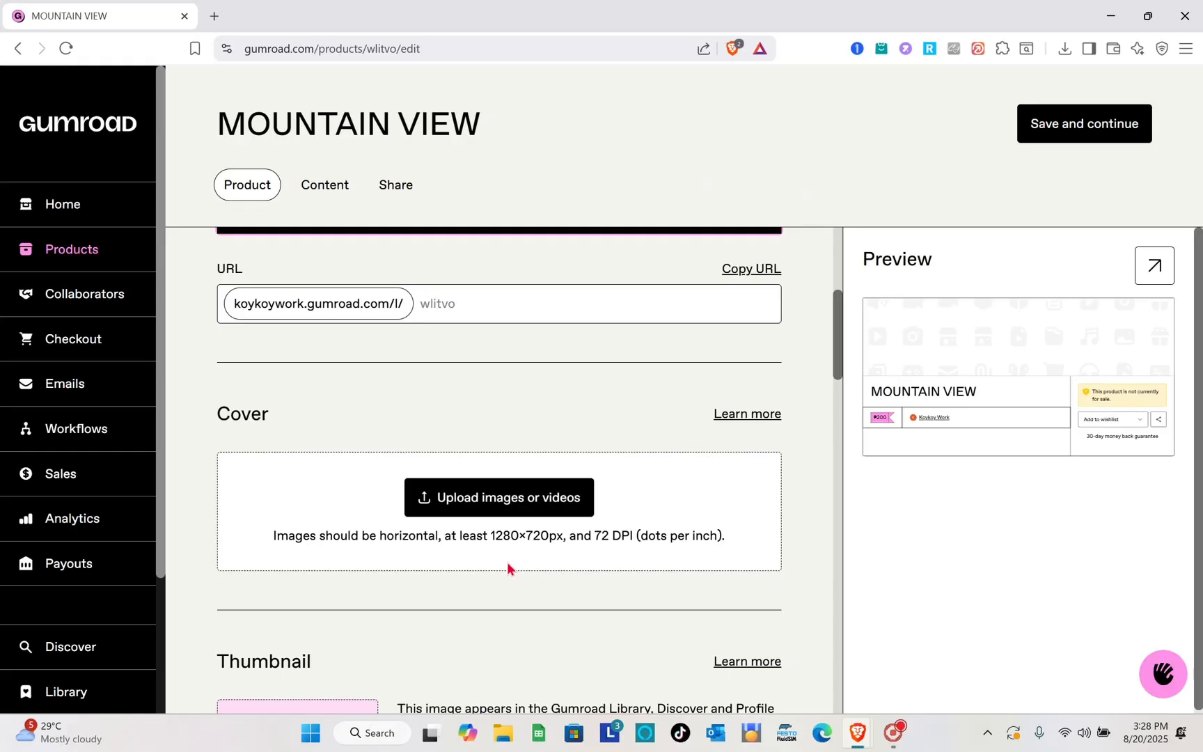
pyautogui.scroll(-1, 466, 645)
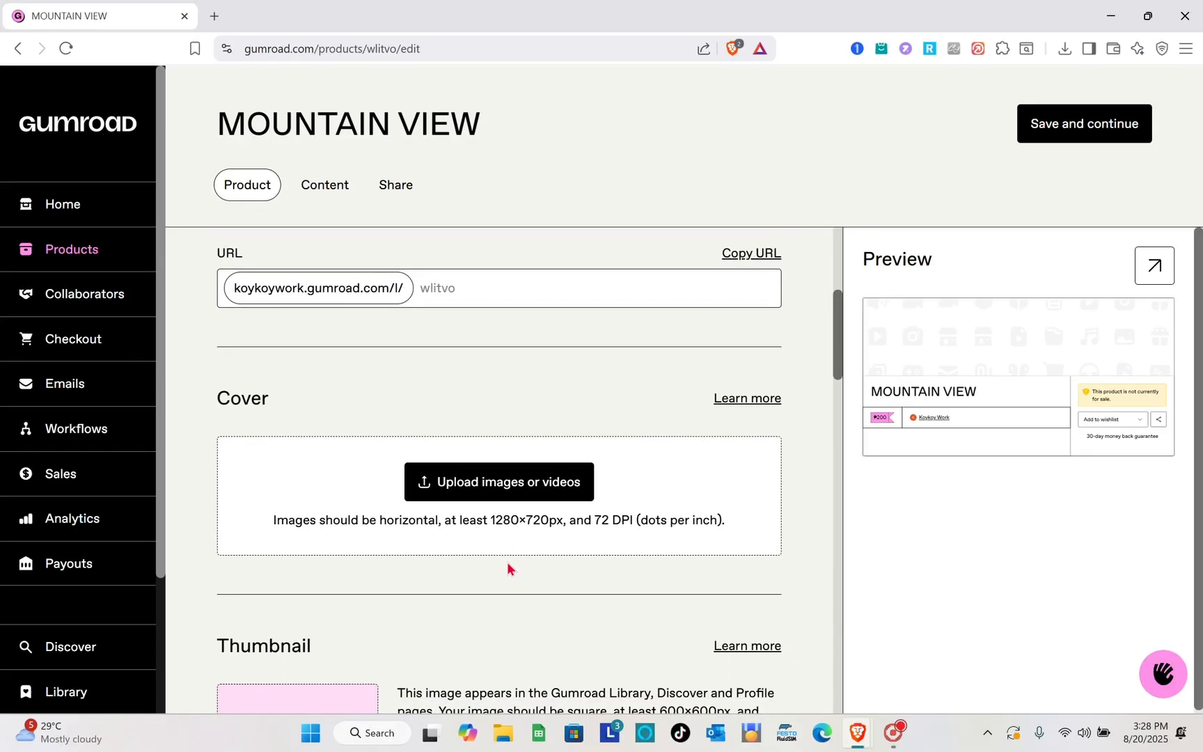
pyautogui.scroll(-1, 509, 568)
pyautogui.scroll(-1, 388, 551)
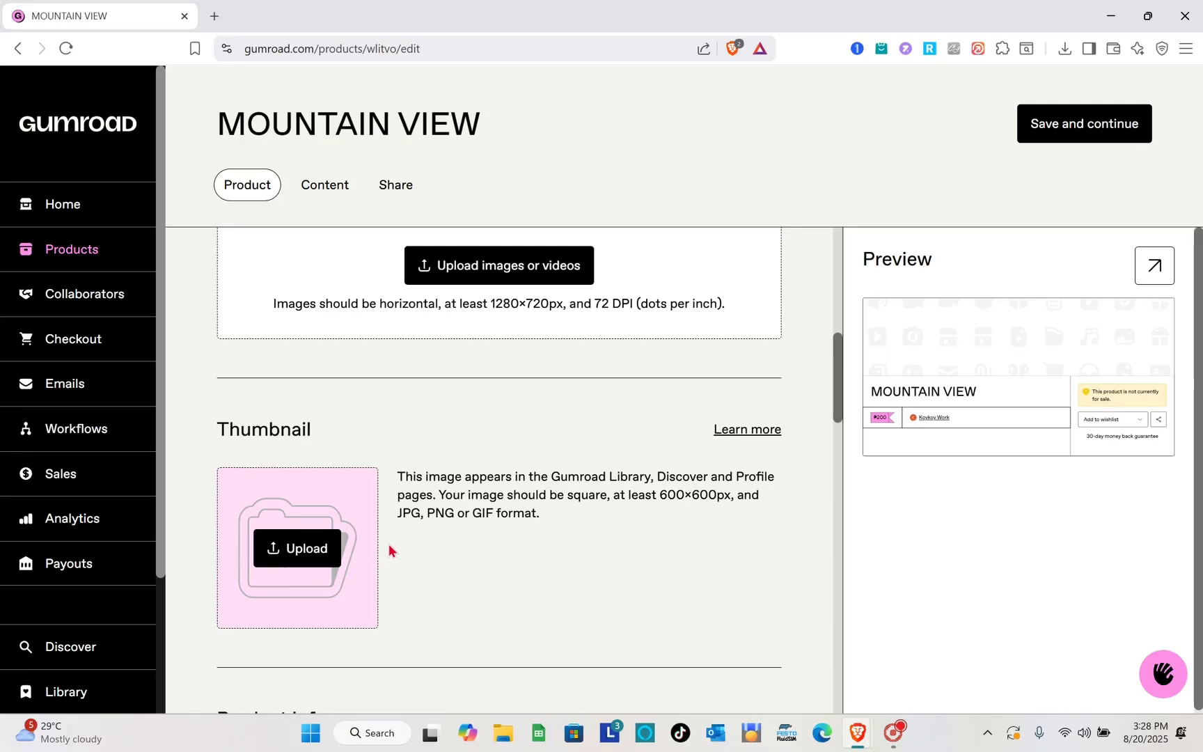
pyautogui.scroll(-3, 301, 615)
pyautogui.scroll(2, 335, 411)
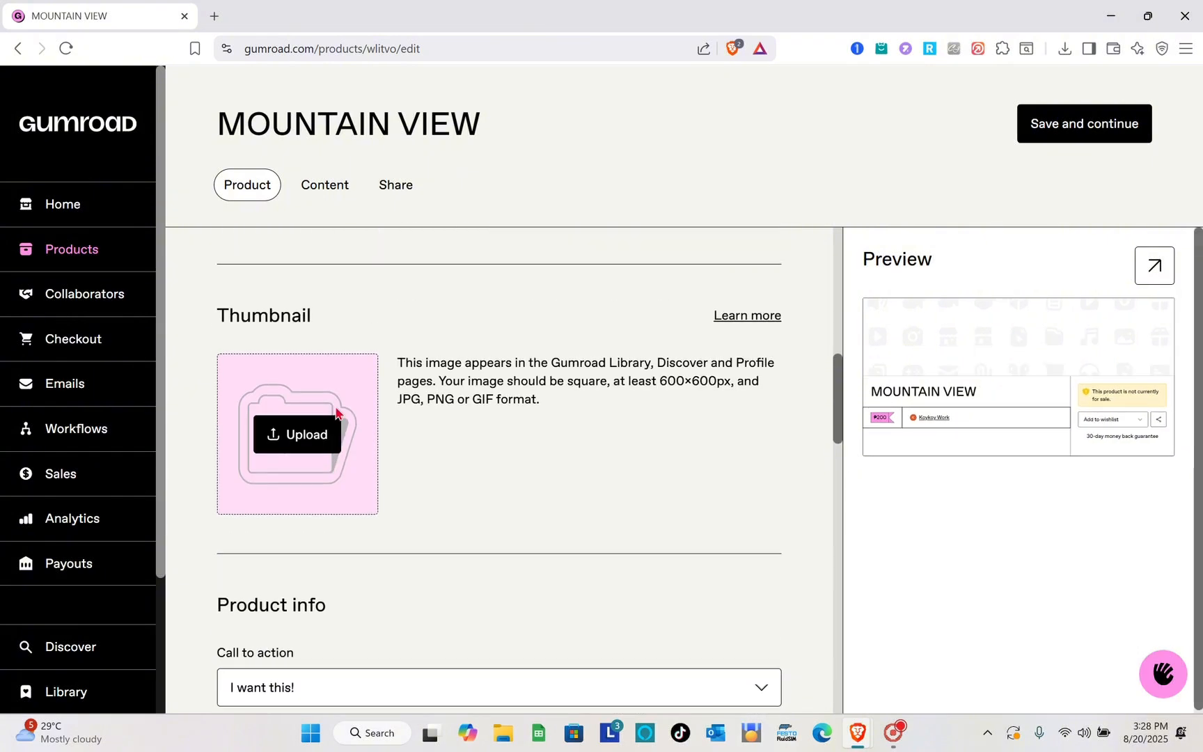
# Choose "I want this!" as the product's call to action and place the cursor in the Summary field.
pyautogui.scroll(-3, 311, 475)
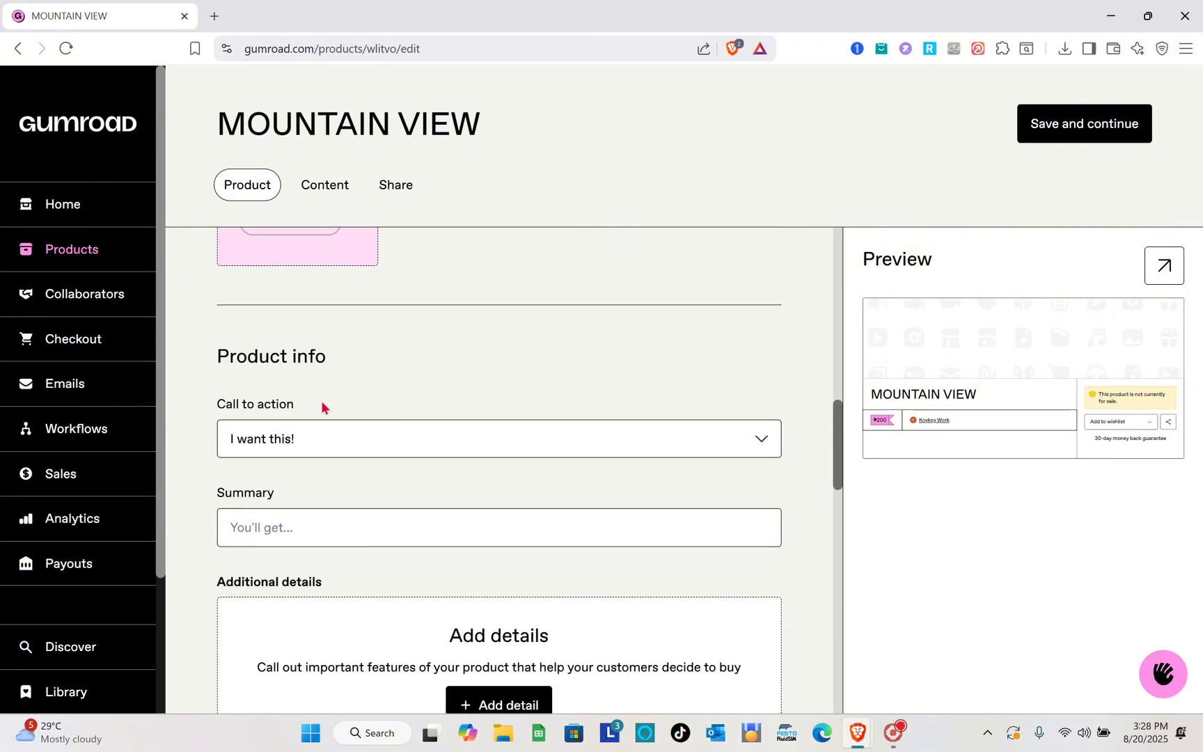
pyautogui.click(433, 439)
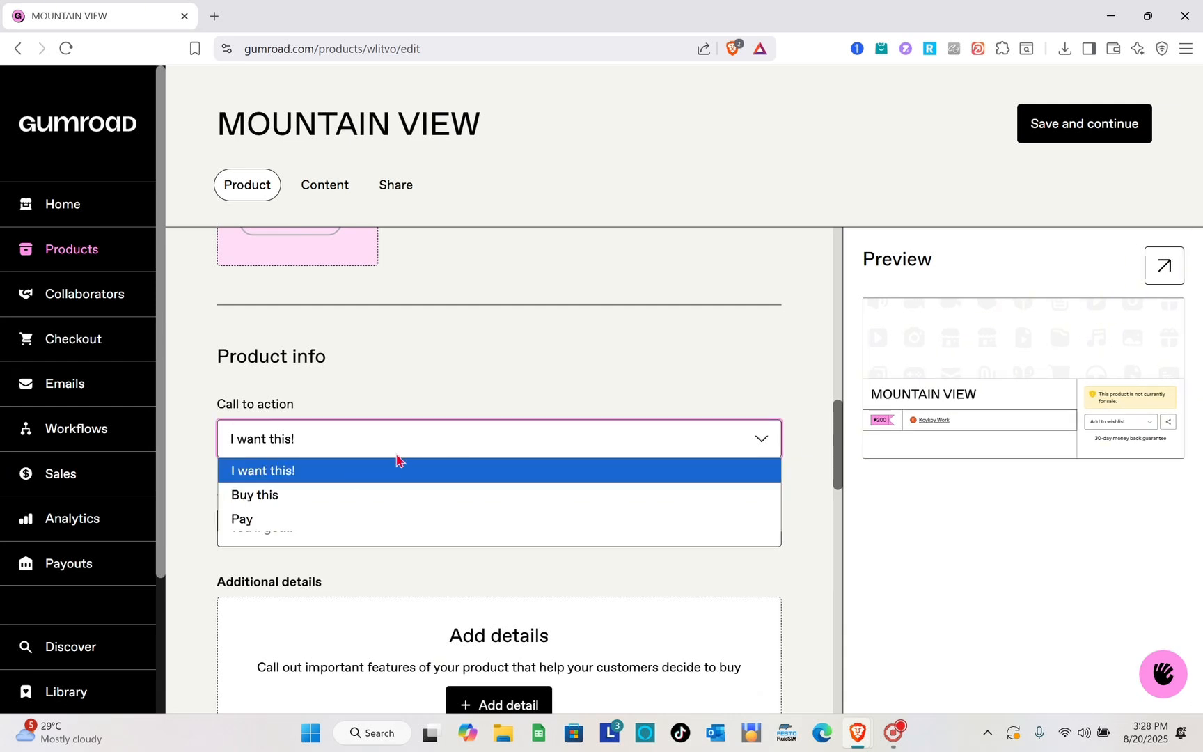
pyautogui.click(304, 478)
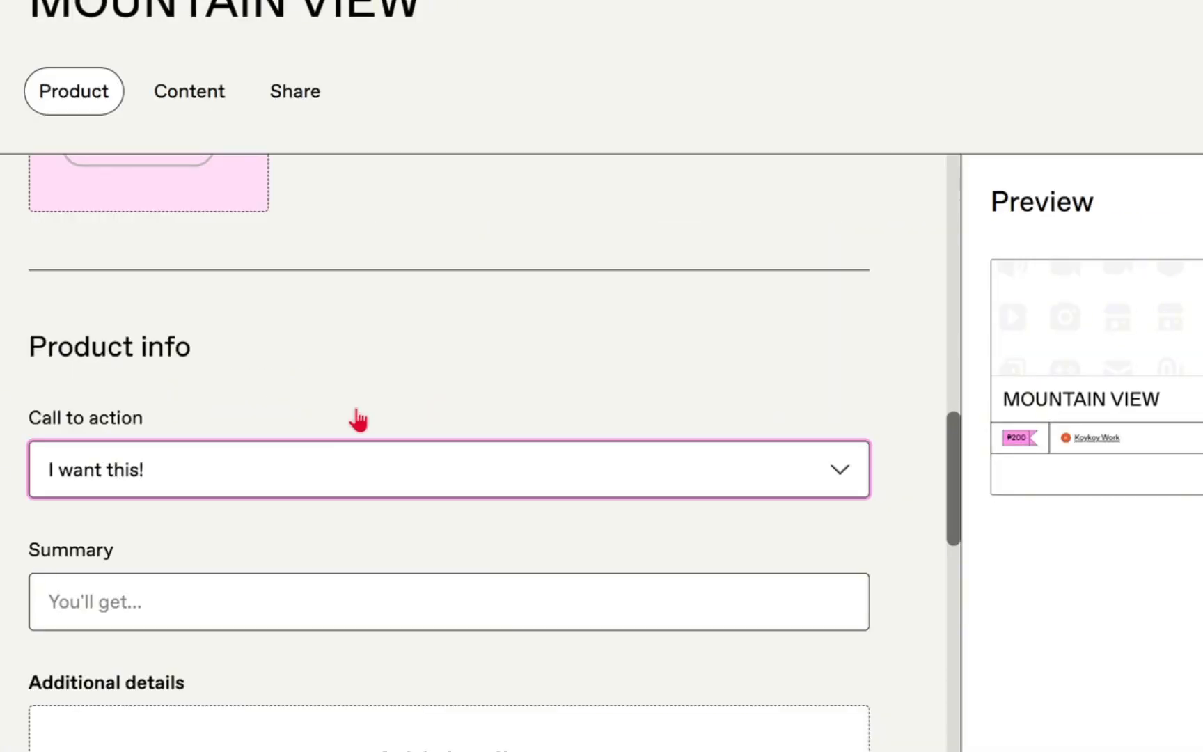
pyautogui.scroll(-3, 304, 481)
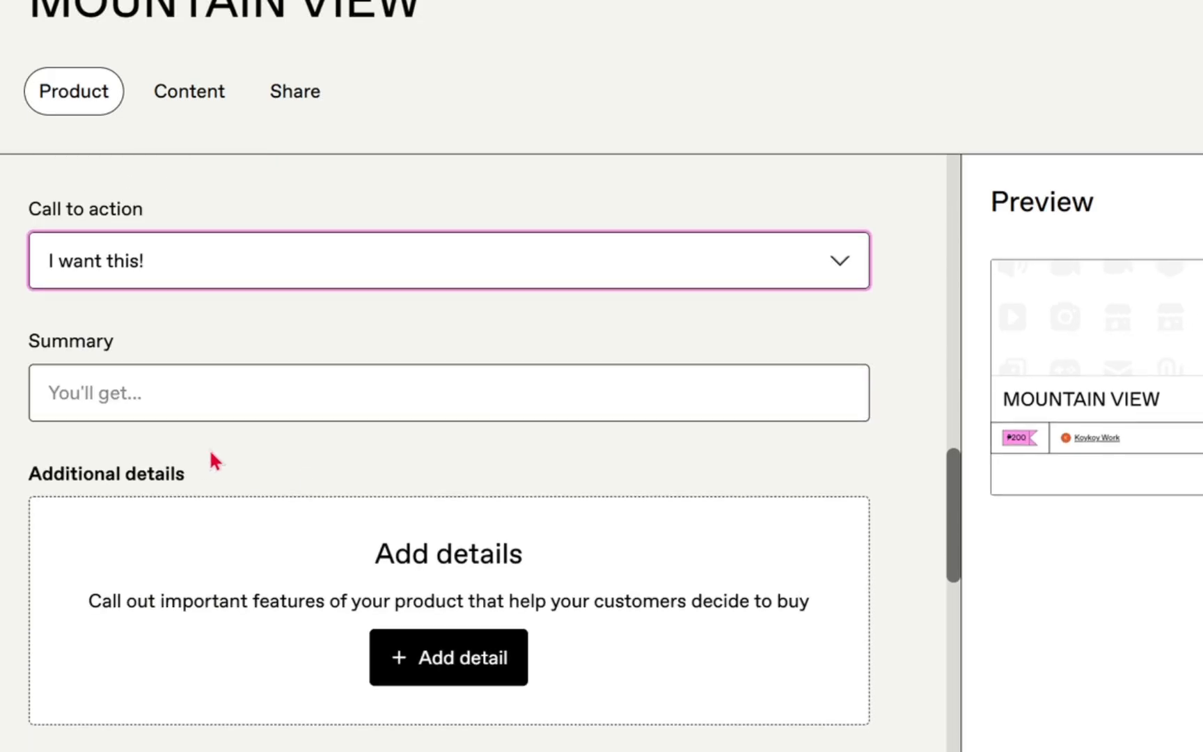
pyautogui.click(184, 403)
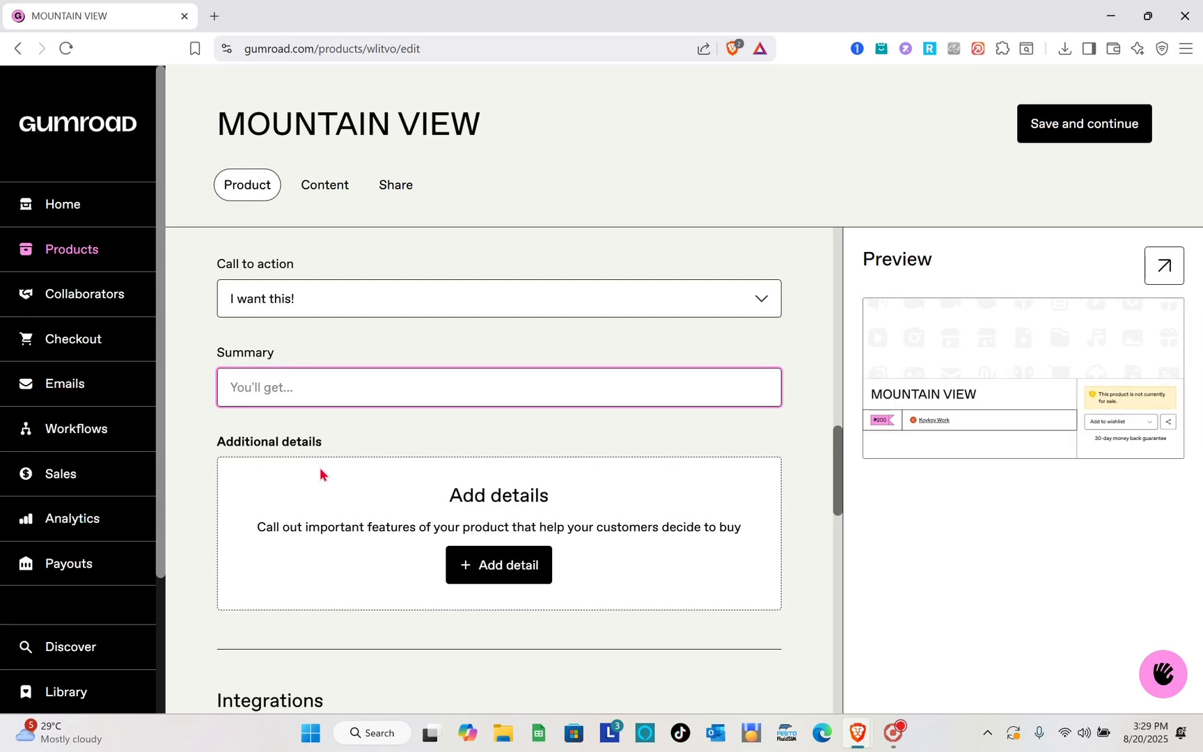
# Add two blank attribute and value rows to the product's additional details.
pyautogui.click(509, 575)
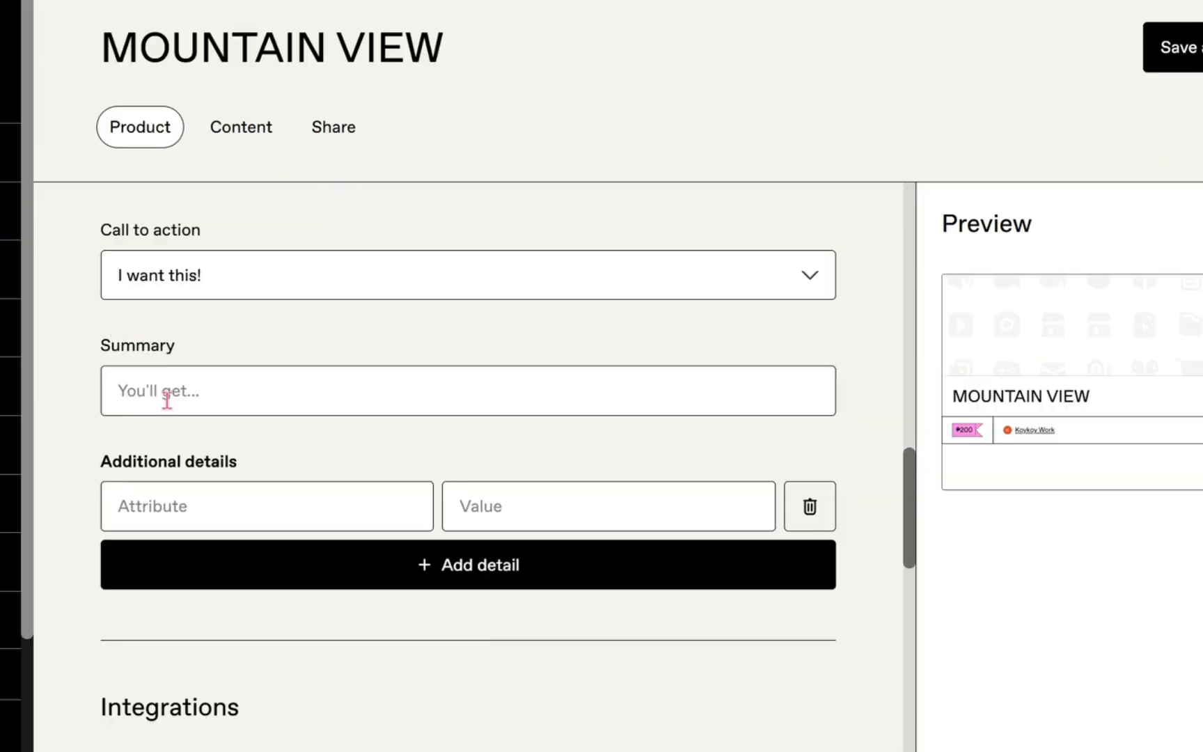
pyautogui.click(220, 507)
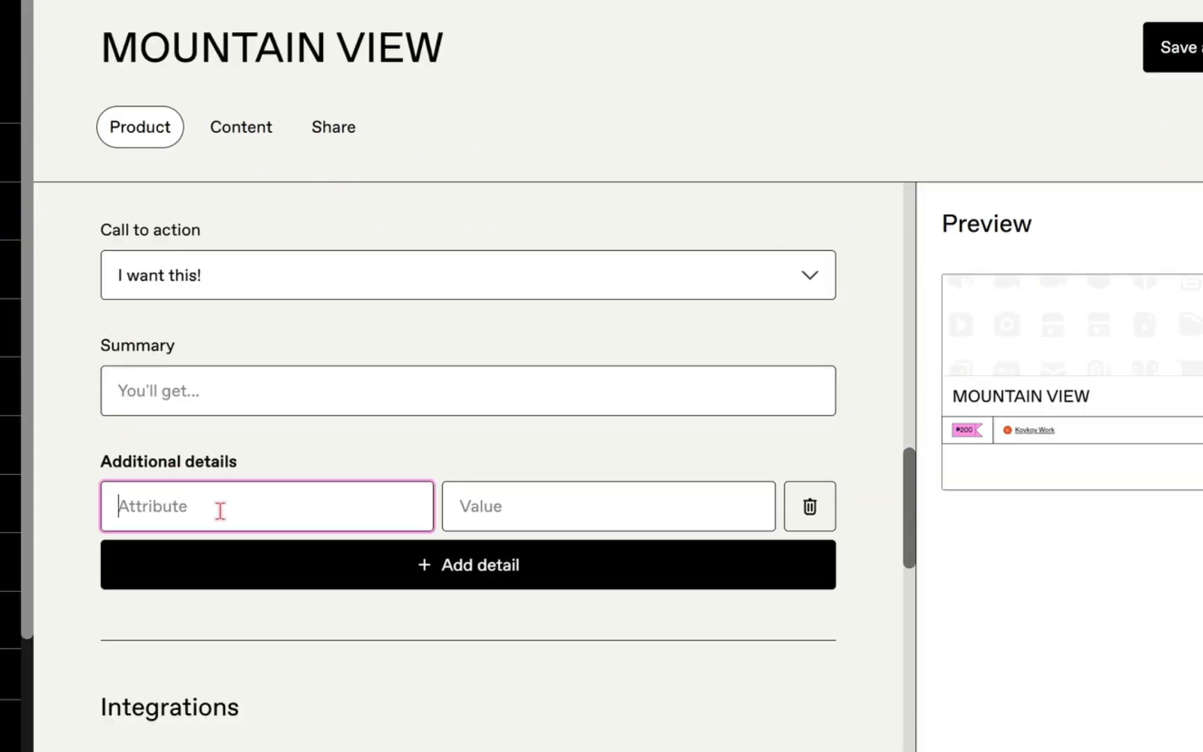
pyautogui.click(599, 505)
pyautogui.click(520, 581)
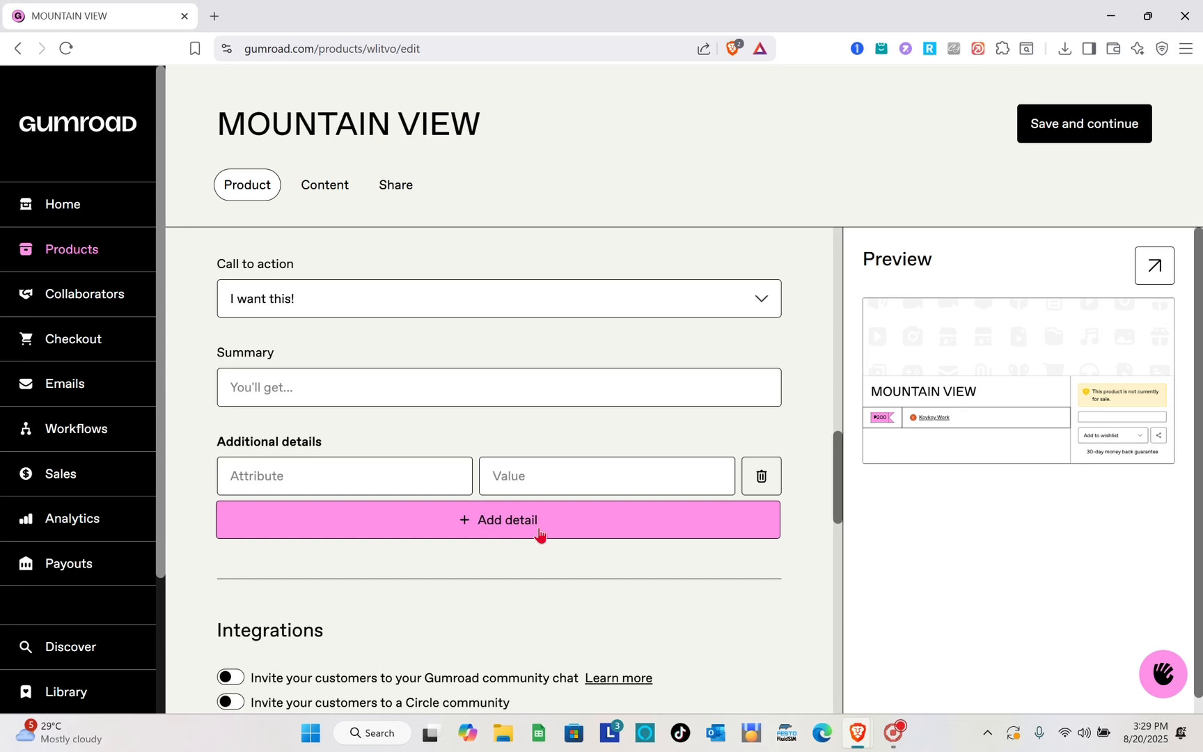
pyautogui.click(538, 533)
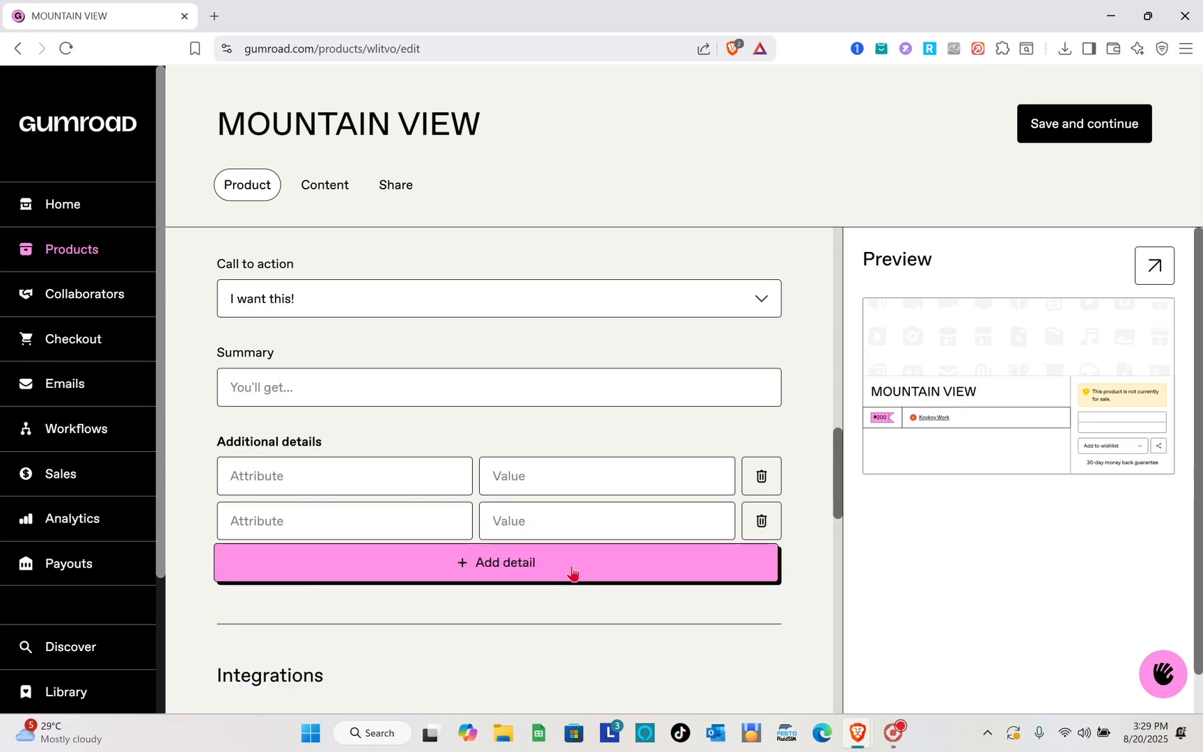
# Switch on the Discord server invitation under Integrations to view its connection option, and switch it off again.
pyautogui.scroll(-3, 571, 571)
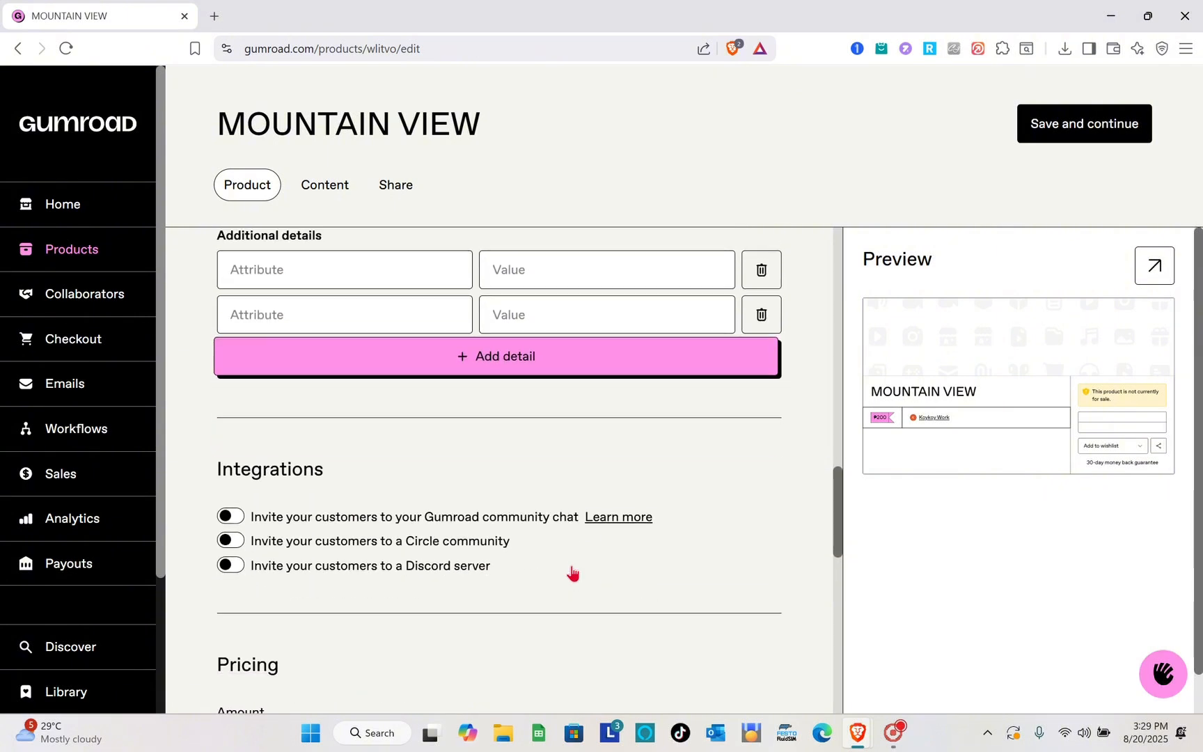
pyautogui.scroll(-1, 291, 526)
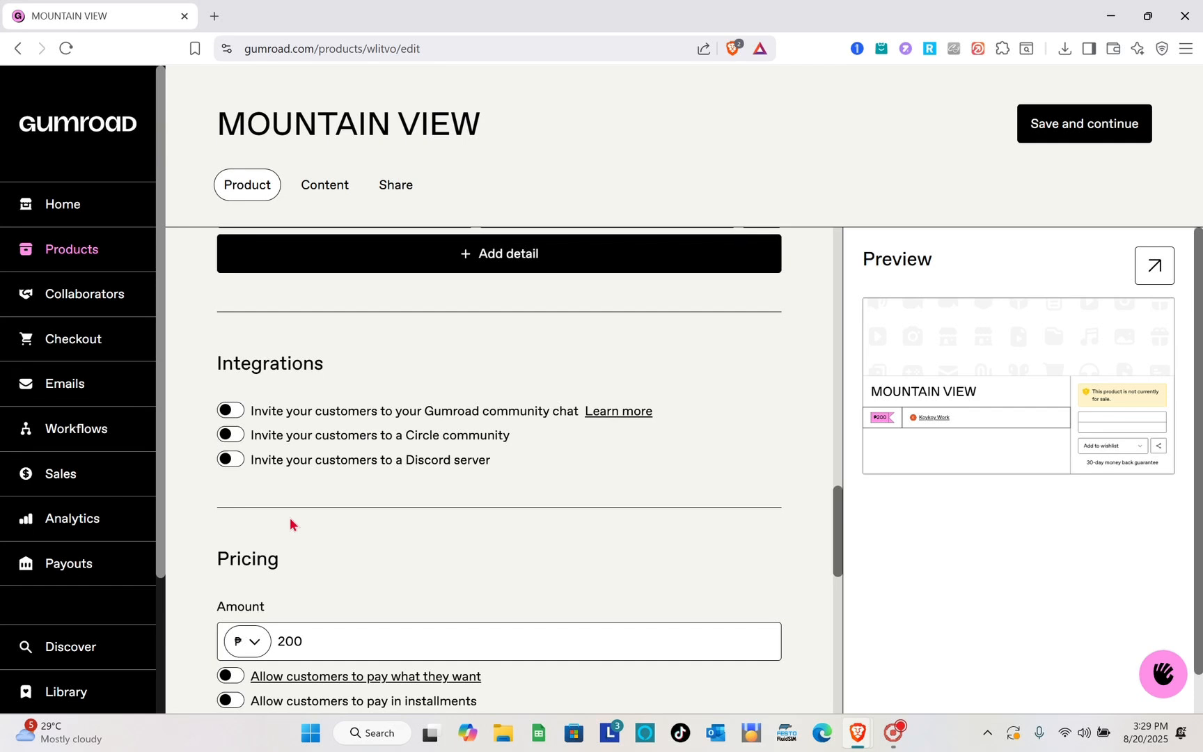
pyautogui.click(231, 460)
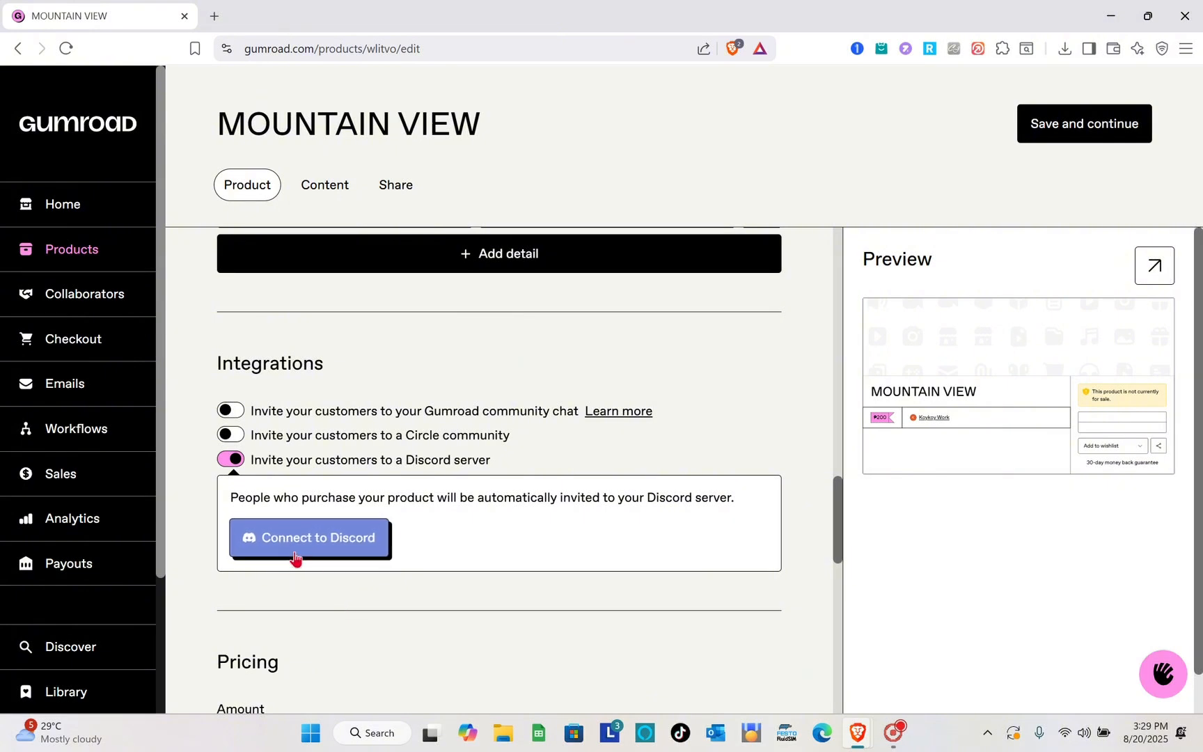
pyautogui.click(232, 461)
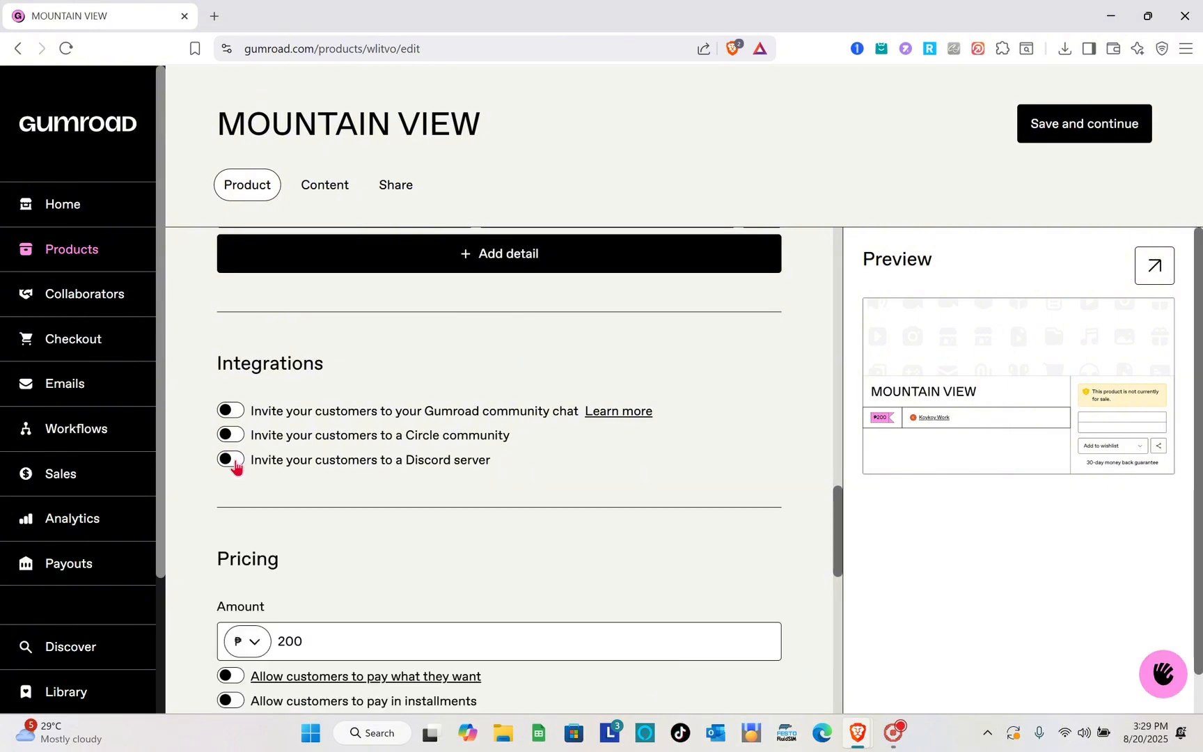
# Review the Pricing, Versions, Settings and Custom domain options of the product.
pyautogui.scroll(-3, 374, 601)
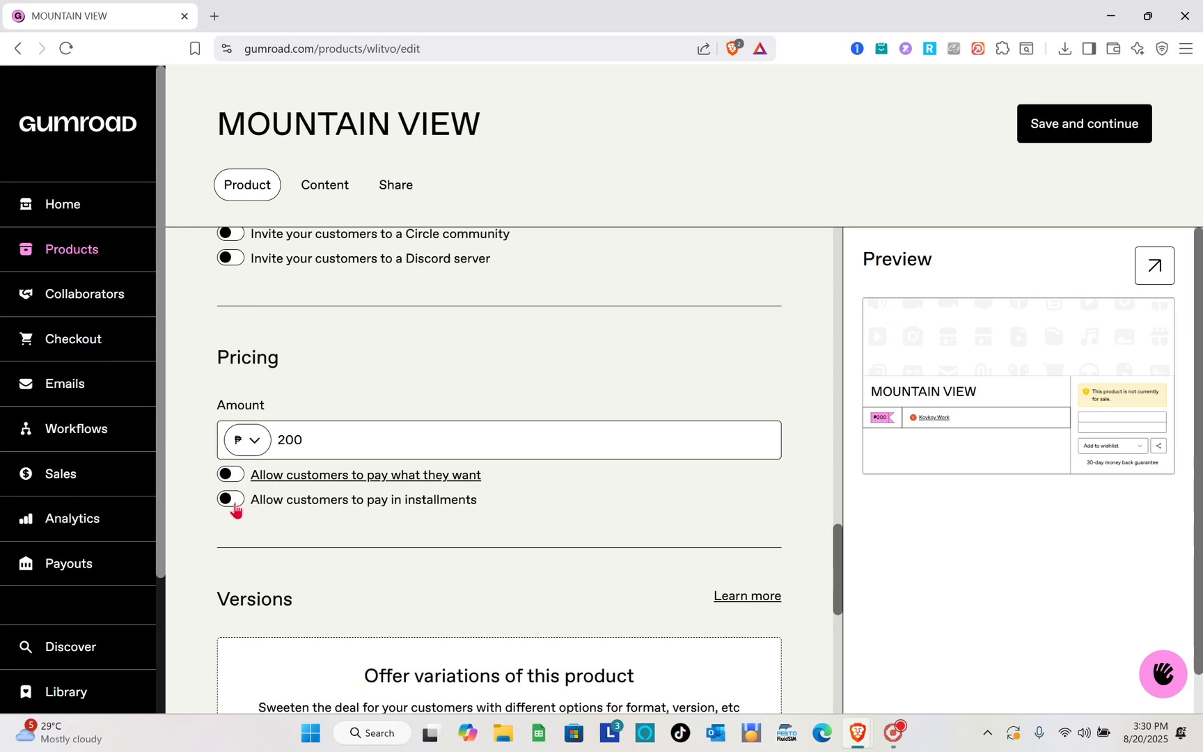
pyautogui.scroll(-2, 233, 510)
pyautogui.scroll(-3, 235, 510)
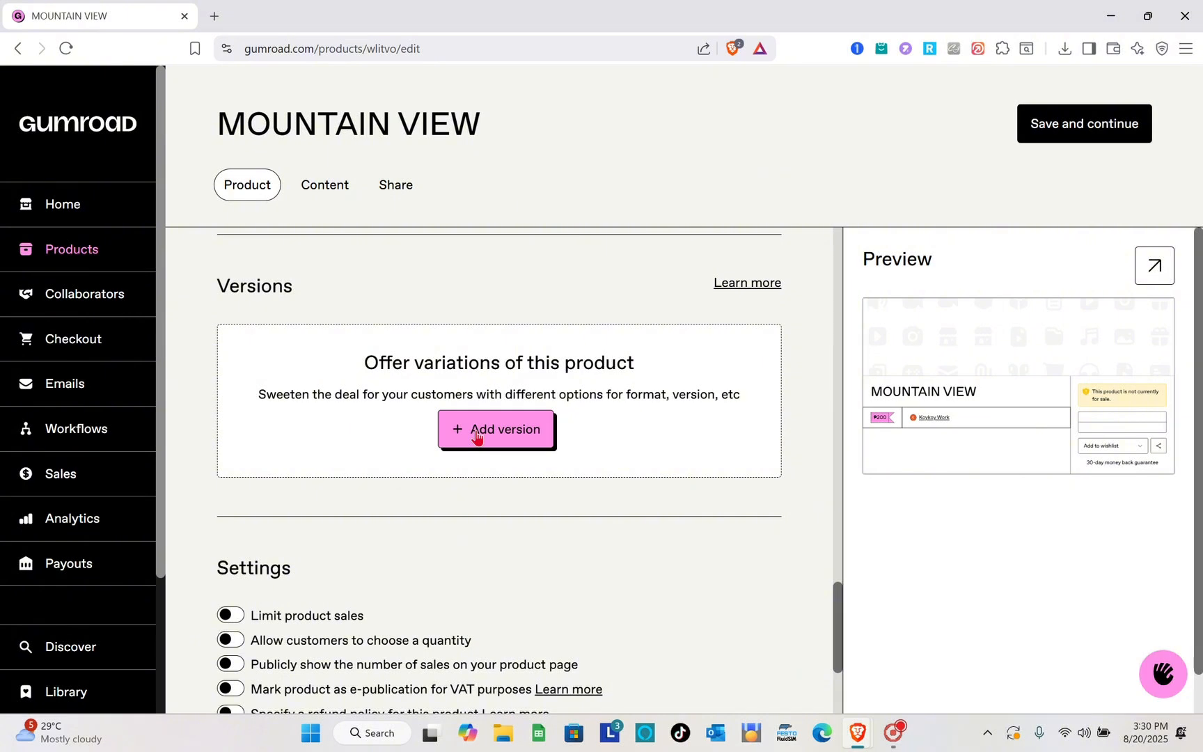
pyautogui.scroll(-2, 476, 435)
pyautogui.scroll(-1, 358, 535)
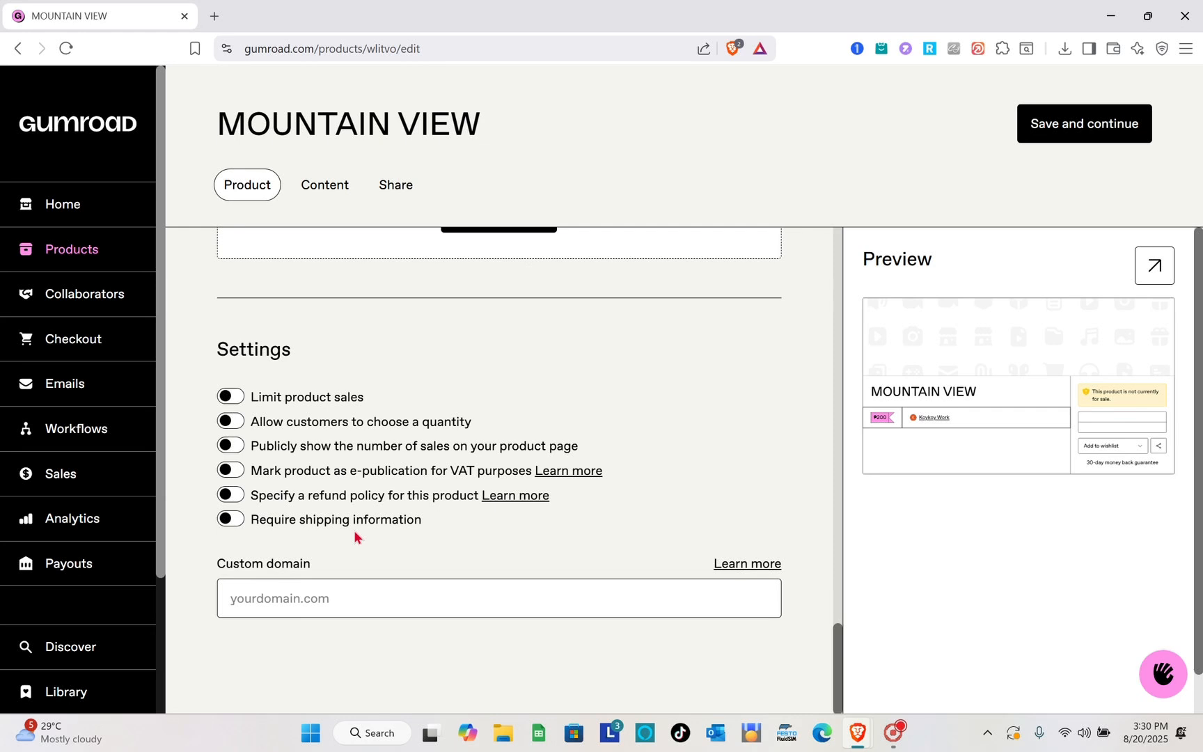
# Switch on Limit product sales under Settings to view its maximum number of purchases option, and switch it off again.
pyautogui.click(231, 397)
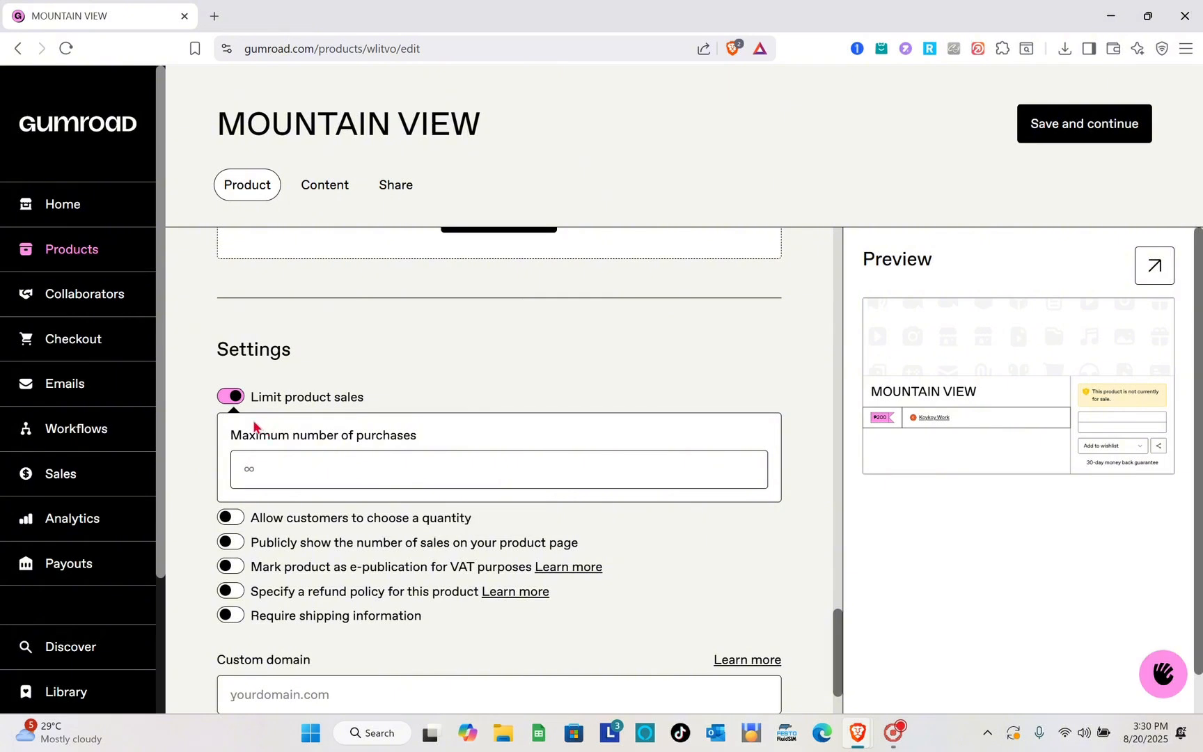
pyautogui.click(234, 402)
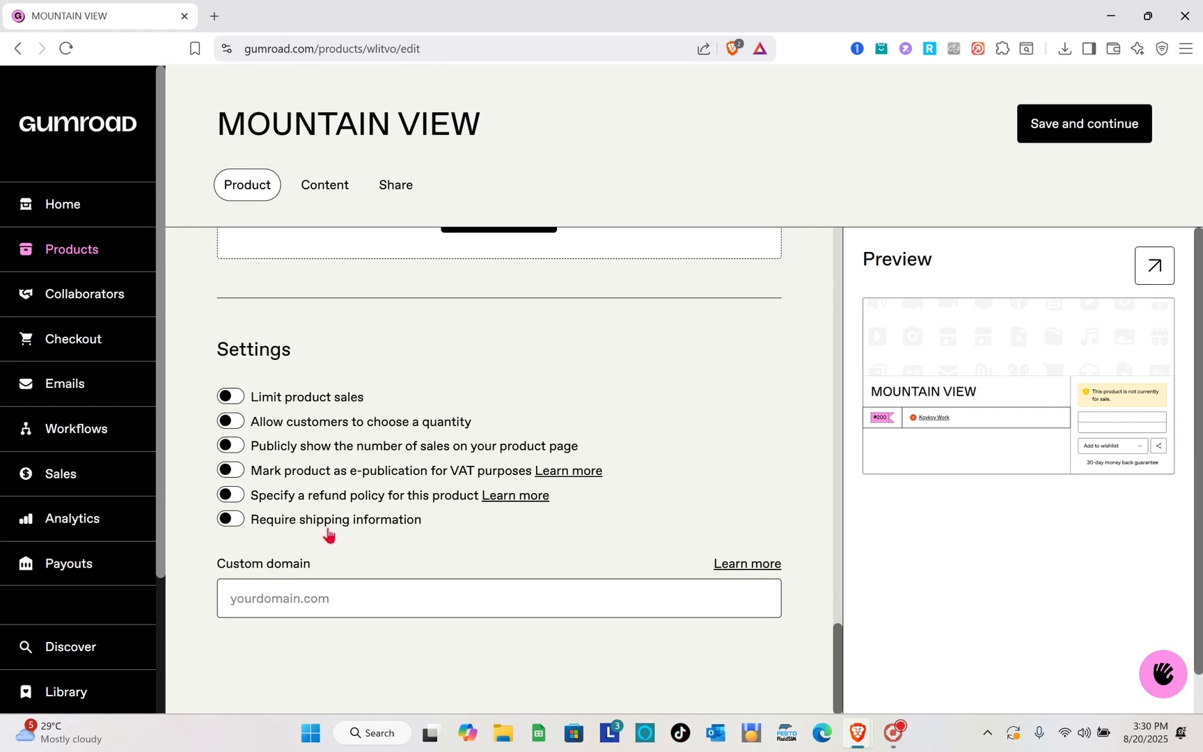
pyautogui.click(241, 525)
# Save the MOUNTAIN VIEW product details and publish the product without adding any content, continuing to its sharing options.
pyautogui.scroll(15, 561, 470)
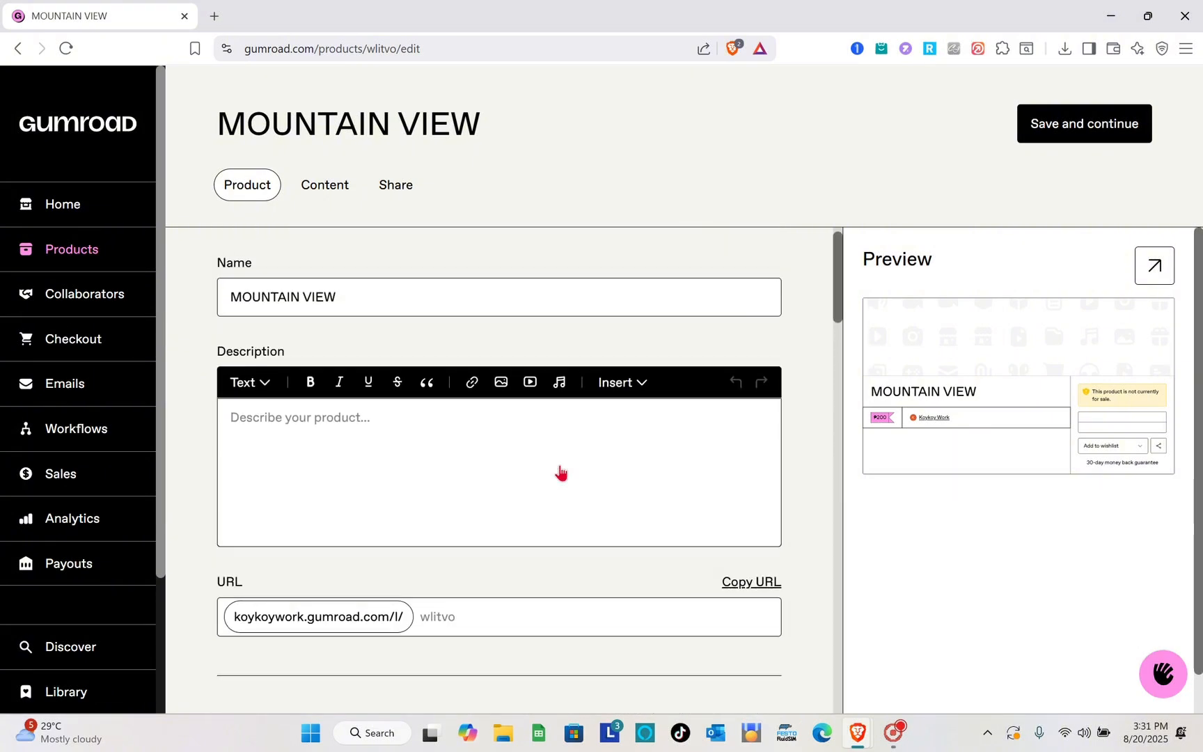
pyautogui.scroll(-5, 468, 555)
pyautogui.scroll(5, 468, 556)
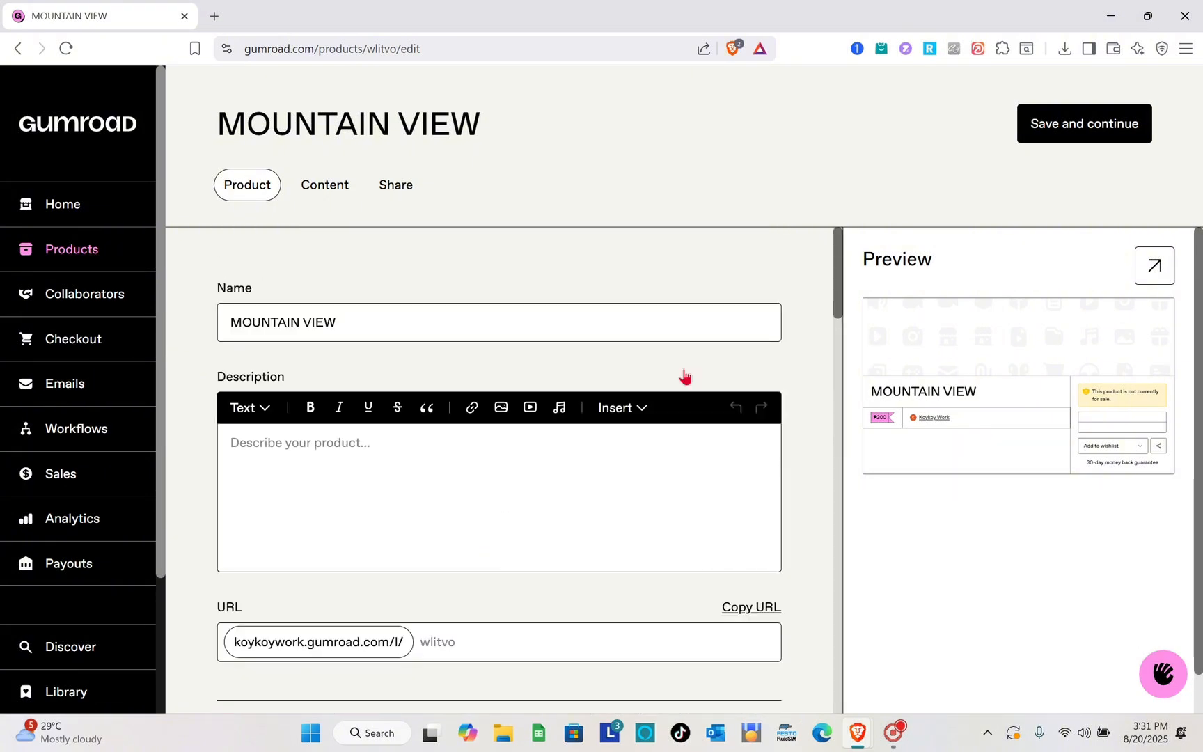
pyautogui.click(1085, 126)
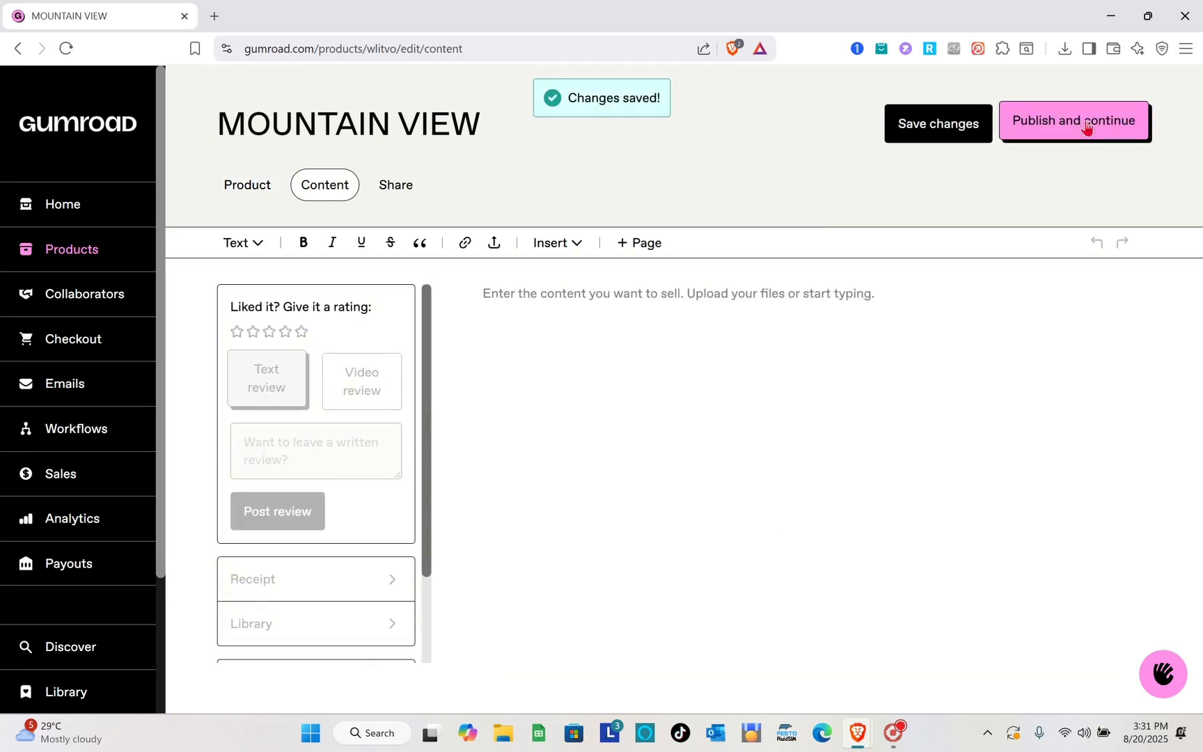
pyautogui.click(1085, 125)
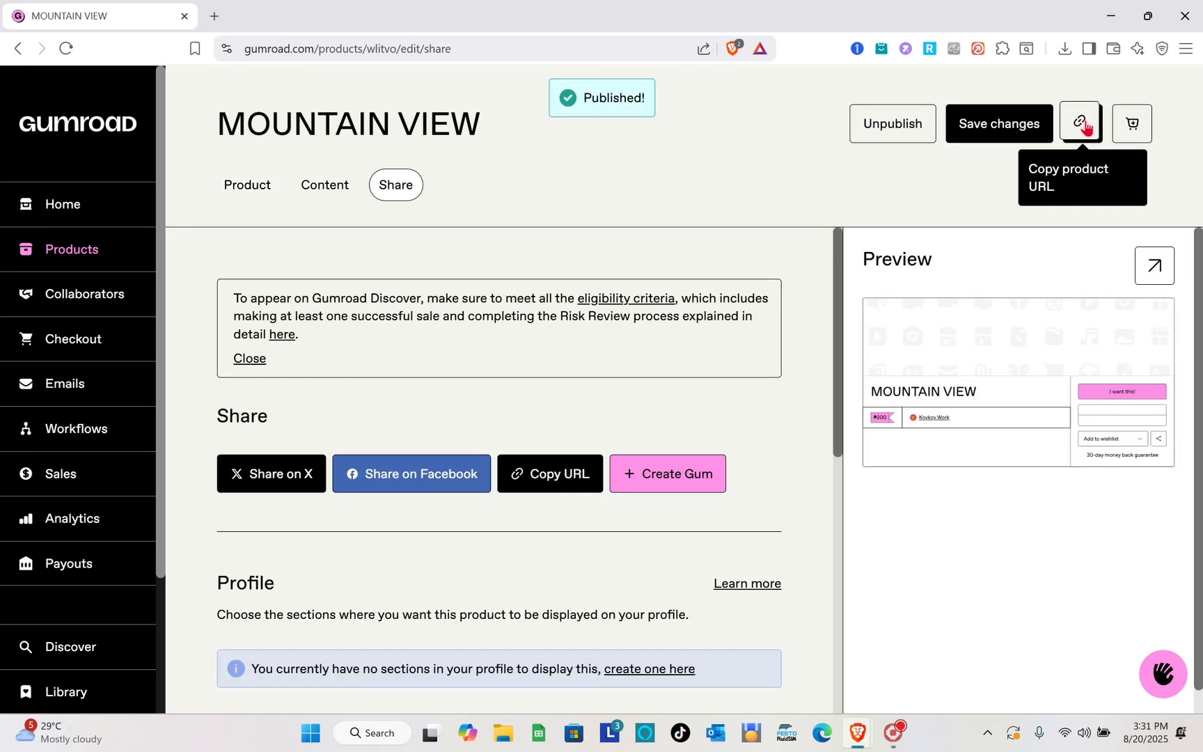